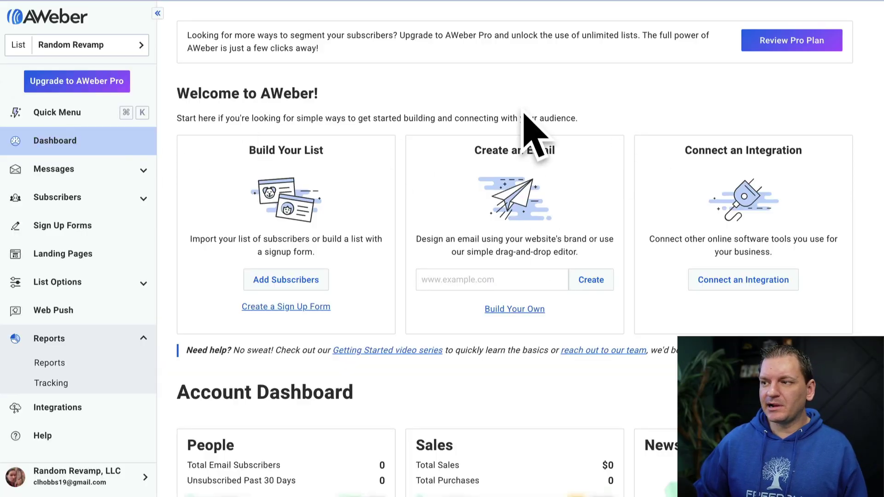
# - Open the List Options settings for the Random Revamp list
pyautogui.scroll(-7, 288, 193)
pyautogui.scroll(7, 289, 193)
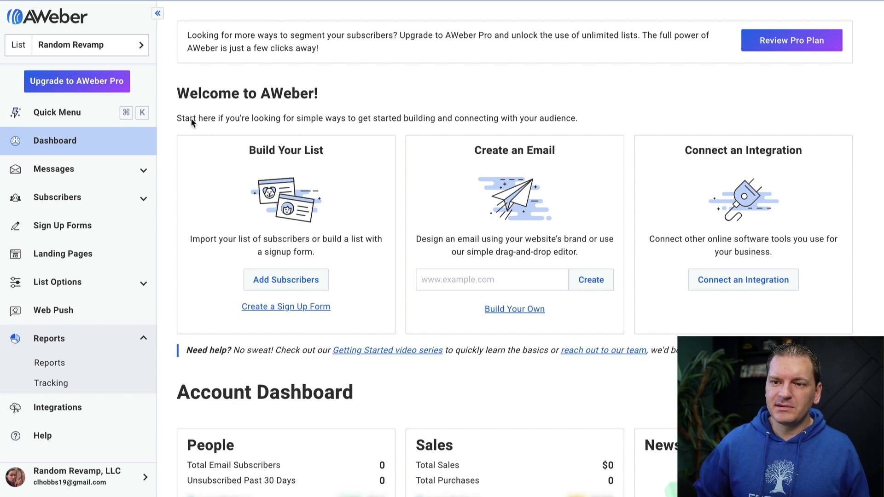
pyautogui.click(69, 285)
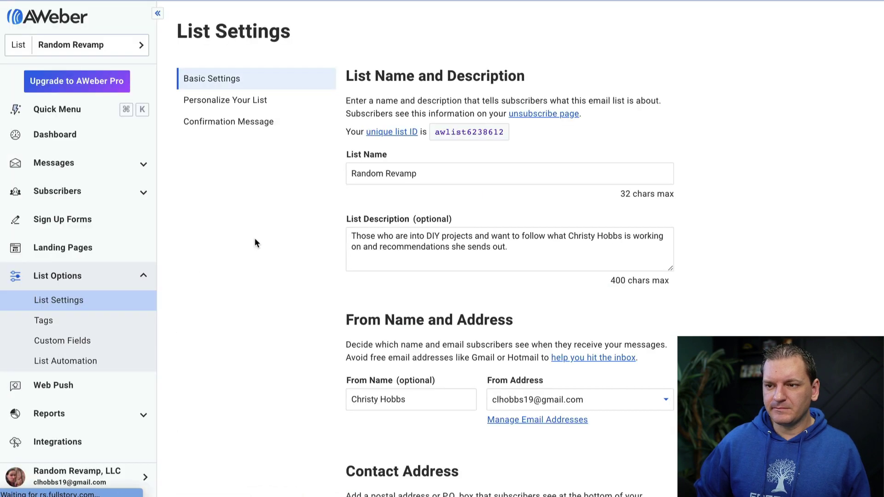
pyautogui.scroll(-3, 306, 293)
pyautogui.scroll(-3, 328, 302)
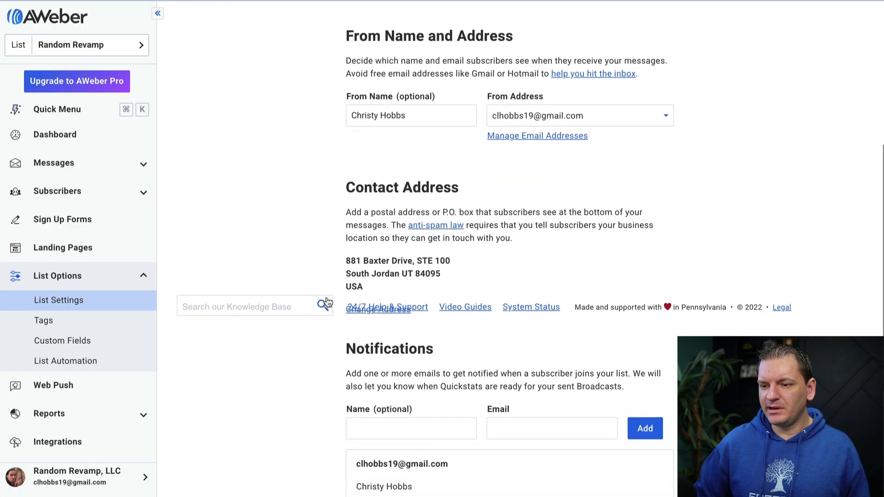
pyautogui.scroll(6, 327, 300)
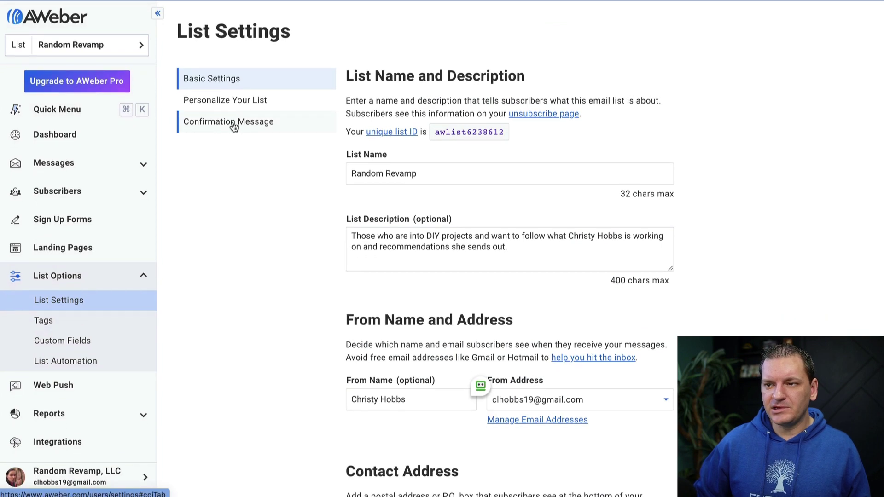
# - Show the Confirmation Message settings and highlight the note that the API confirmation needs AWeber Pro
pyautogui.click(234, 123)
pyautogui.scroll(-6, 308, 283)
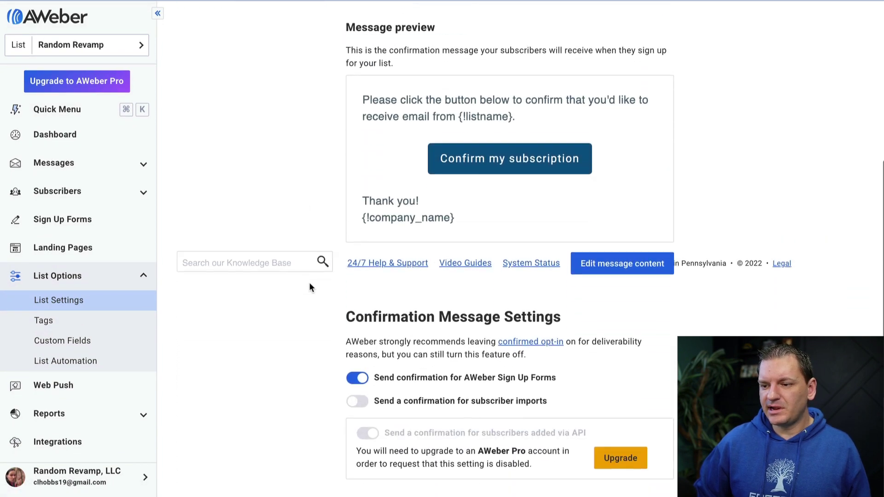
pyautogui.scroll(-5, 310, 288)
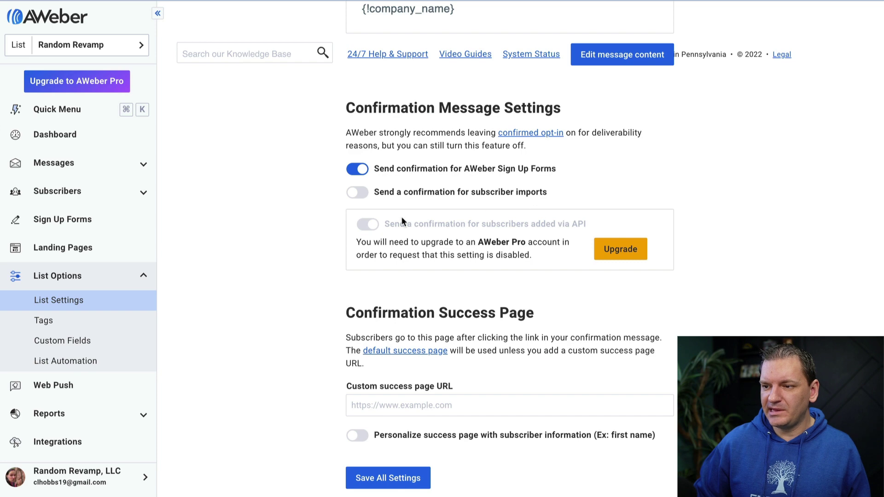
pyautogui.moveTo(376, 240); pyautogui.dragTo(543, 252)
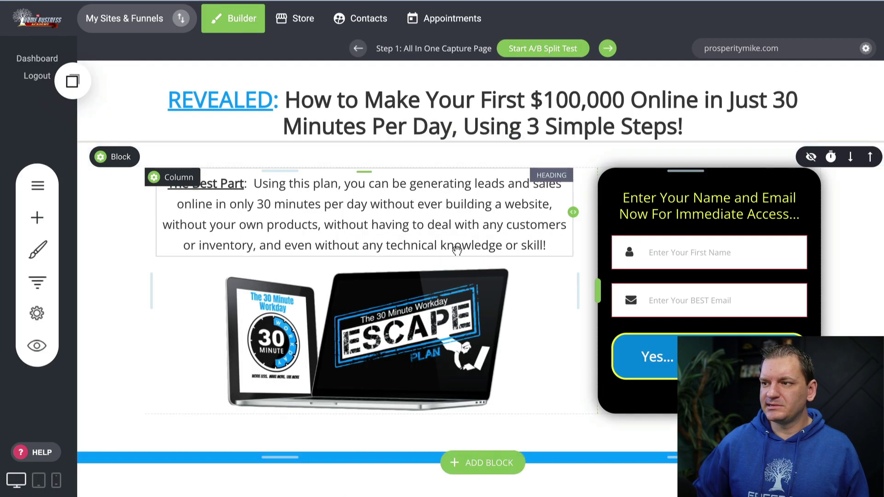
pyautogui.scroll(-3, 426, 273)
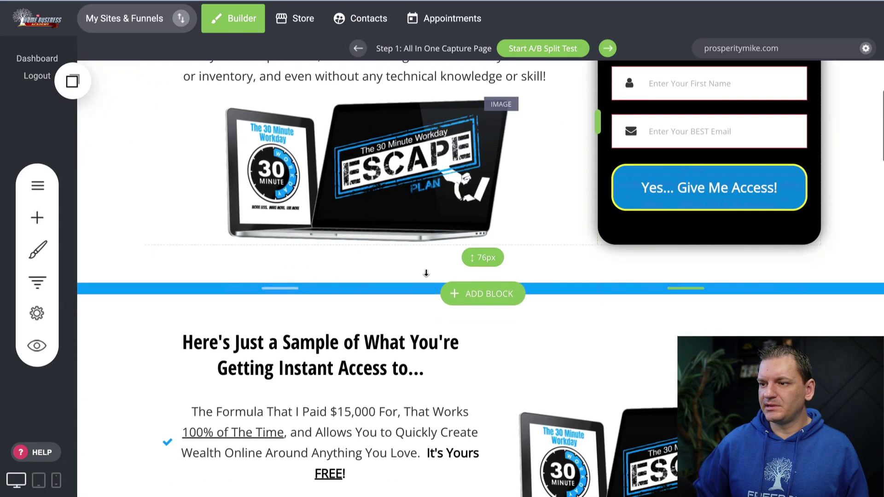
pyautogui.scroll(5, 425, 273)
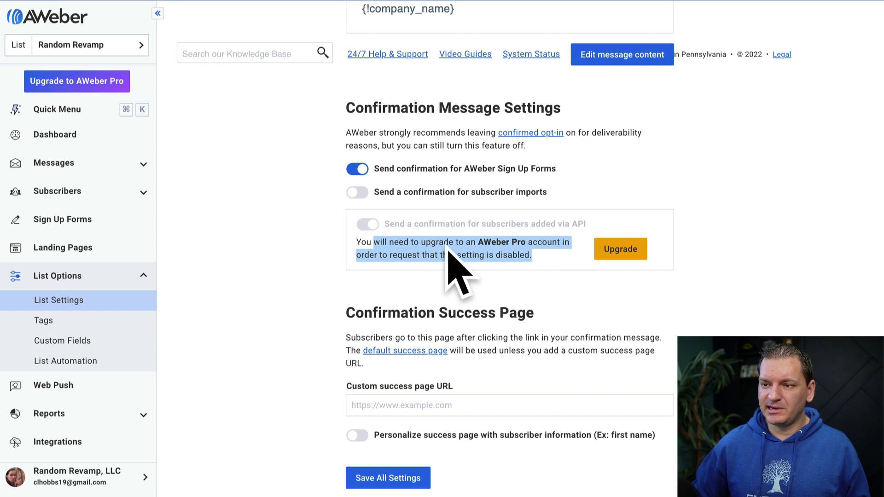
# - Turn off 'Send confirmation for AWeber Sign Up Forms' for Random Revamp
pyautogui.click(409, 224)
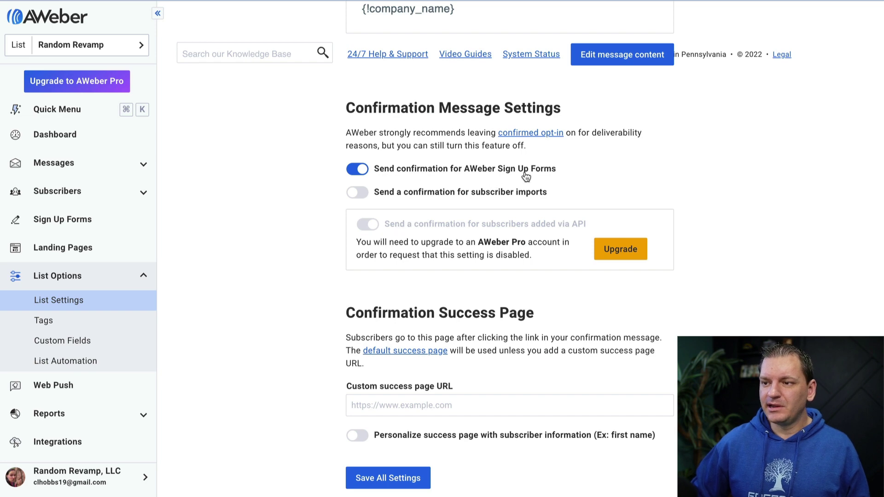
pyautogui.click(361, 170)
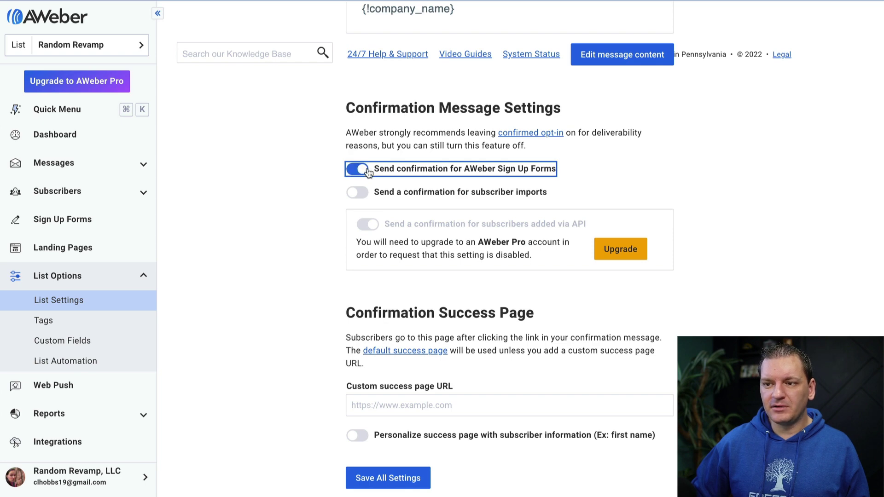
pyautogui.click(538, 175)
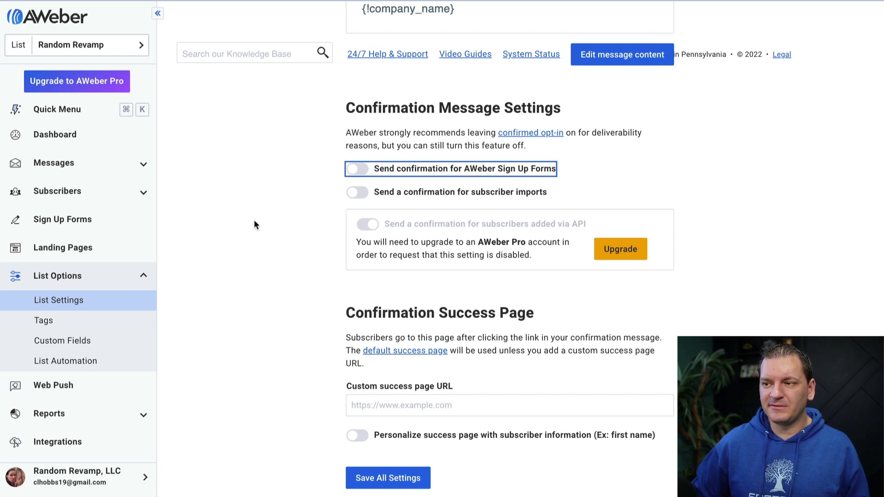
pyautogui.click(282, 214)
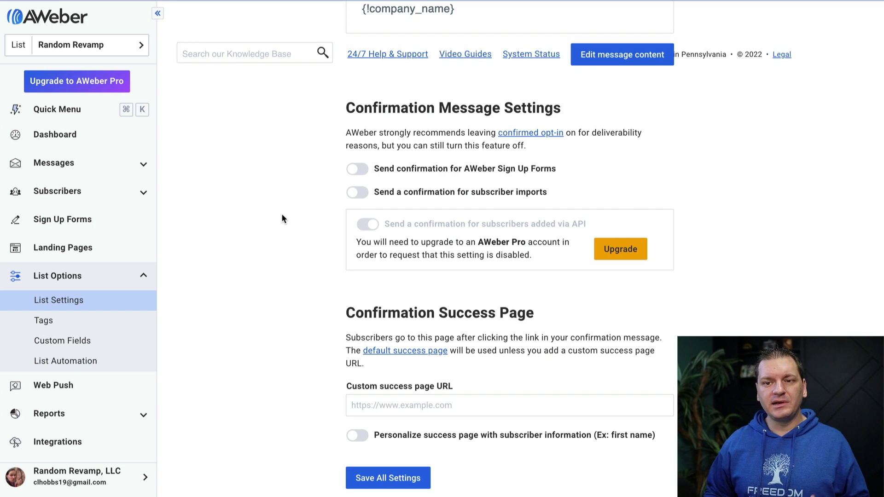
# - Start a new sign-up form for a website from Sign Up Forms
pyautogui.click(46, 224)
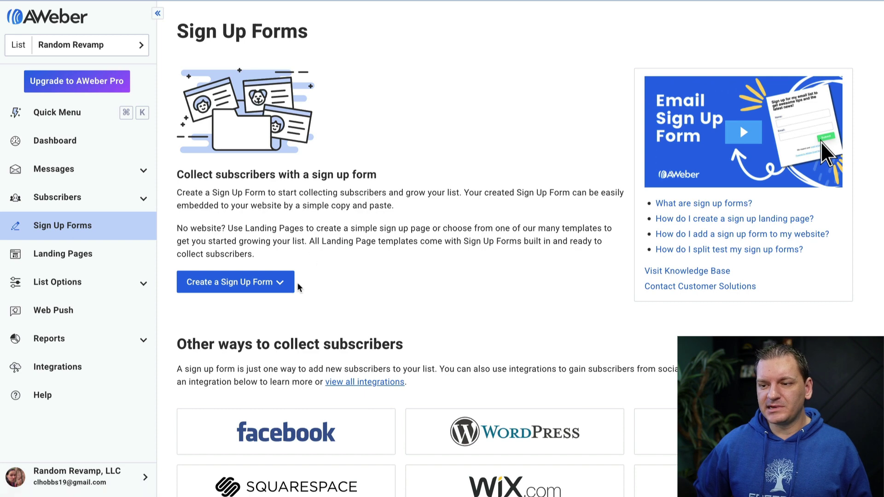
pyautogui.click(288, 292)
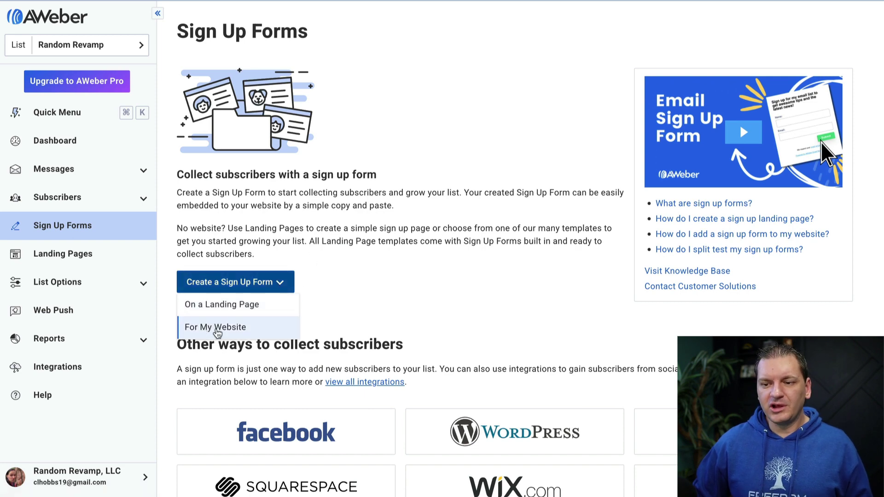
pyautogui.click(237, 328)
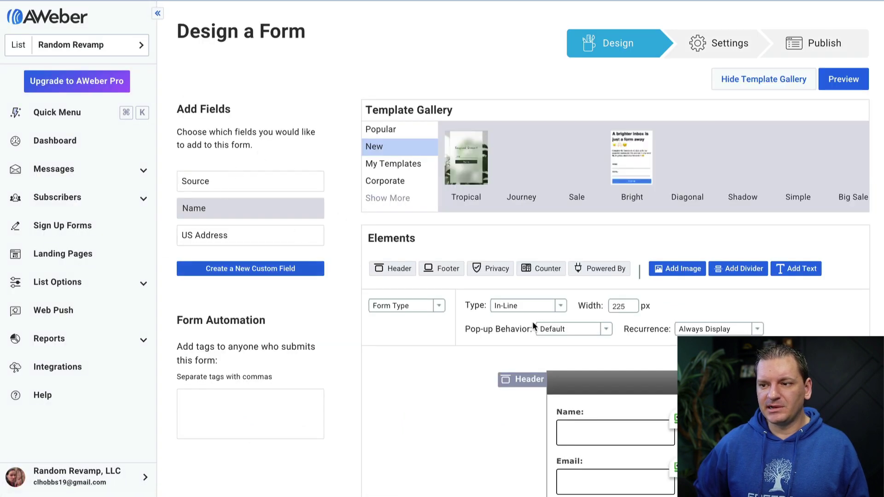
# - Load the teal slanted Diagonal template from the Template Gallery
pyautogui.scroll(-5, 479, 356)
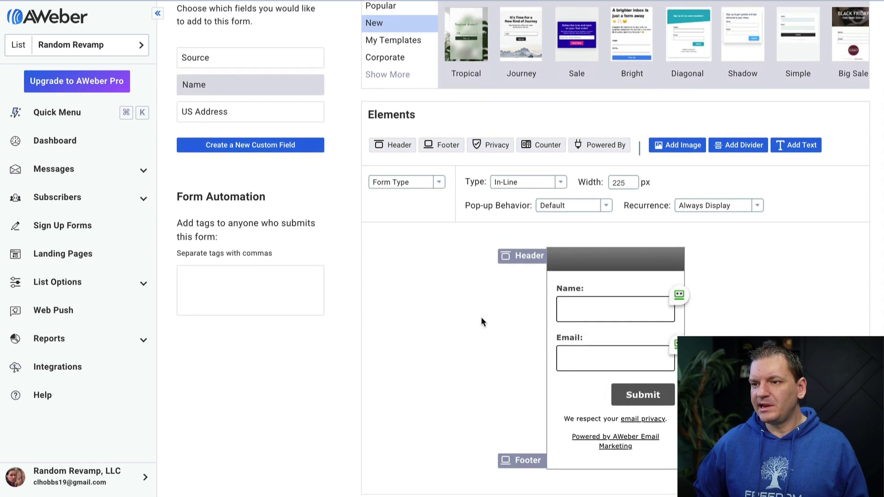
pyautogui.scroll(3, 442, 309)
pyautogui.click(577, 119)
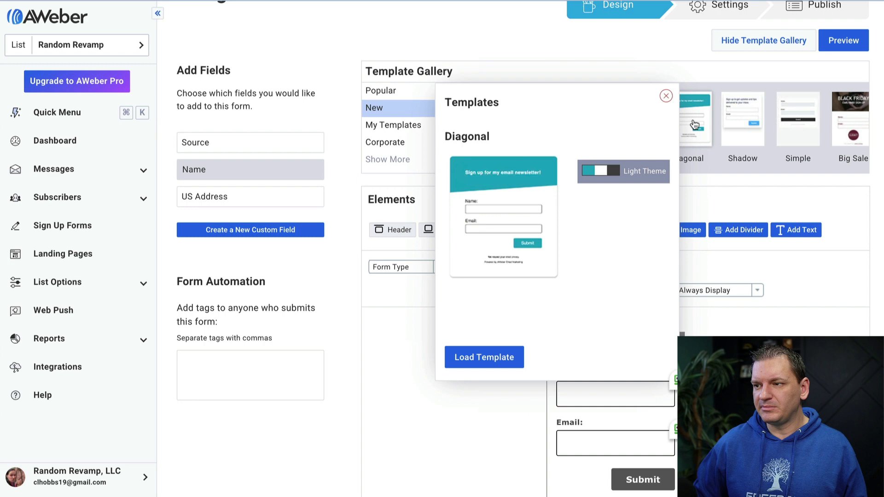
pyautogui.click(691, 123)
pyautogui.click(484, 359)
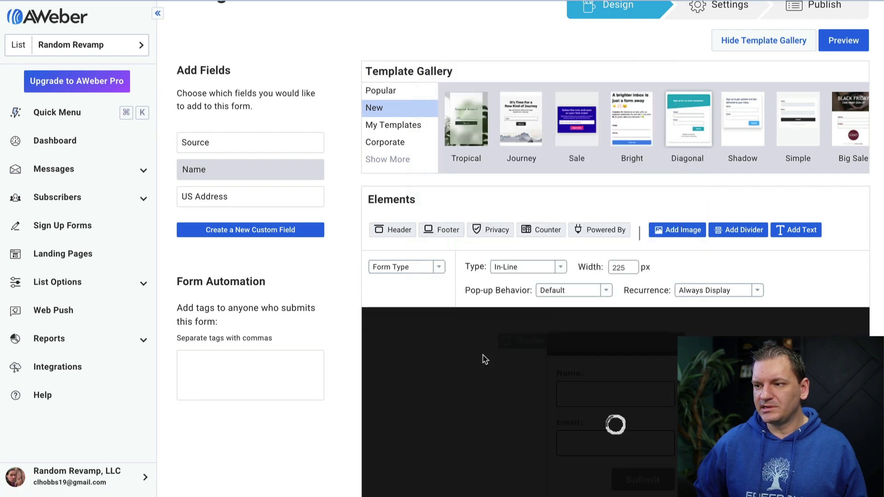
pyautogui.scroll(-1, 447, 362)
pyautogui.scroll(-2, 449, 367)
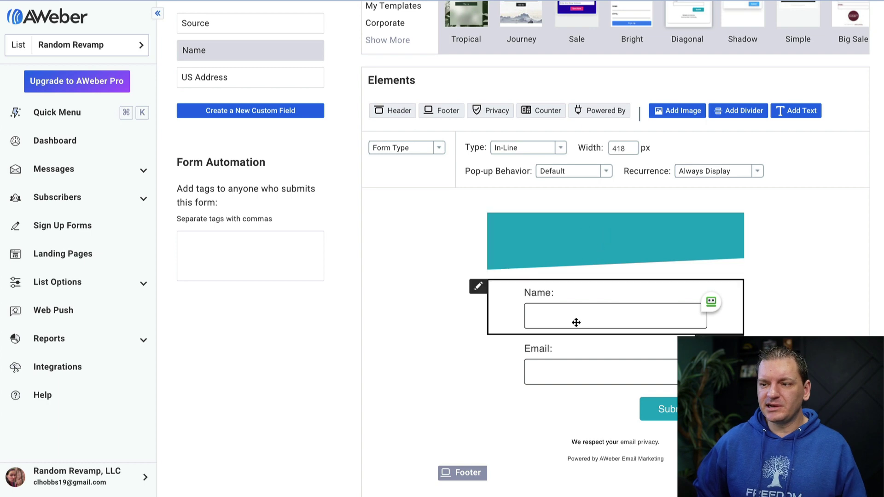
pyautogui.scroll(-2, 580, 375)
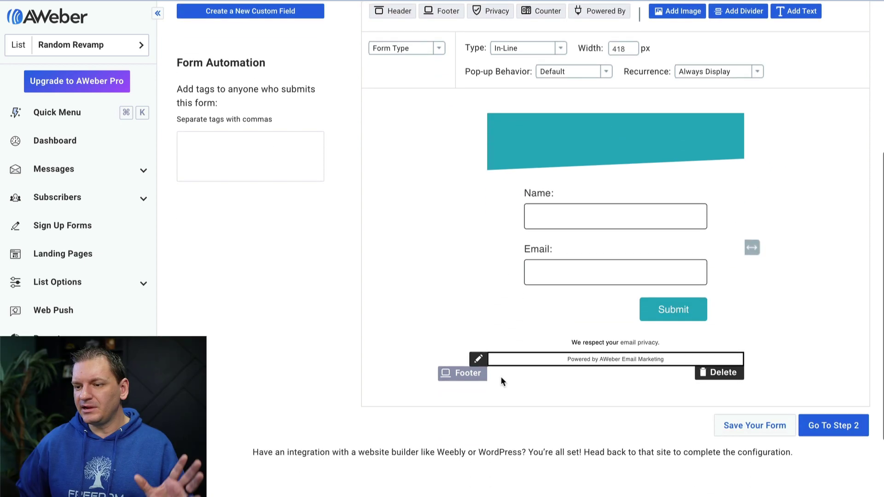
# - Save the Diagonal web form from the design step
pyautogui.click(843, 433)
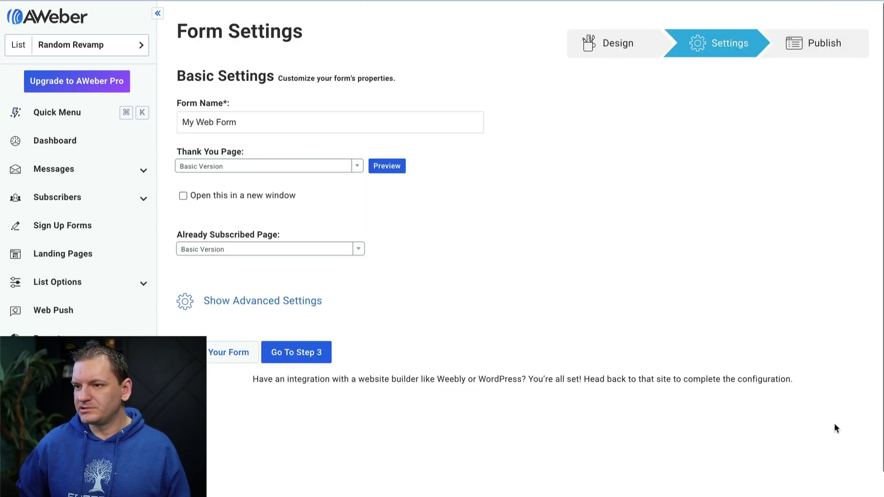
pyautogui.click(311, 355)
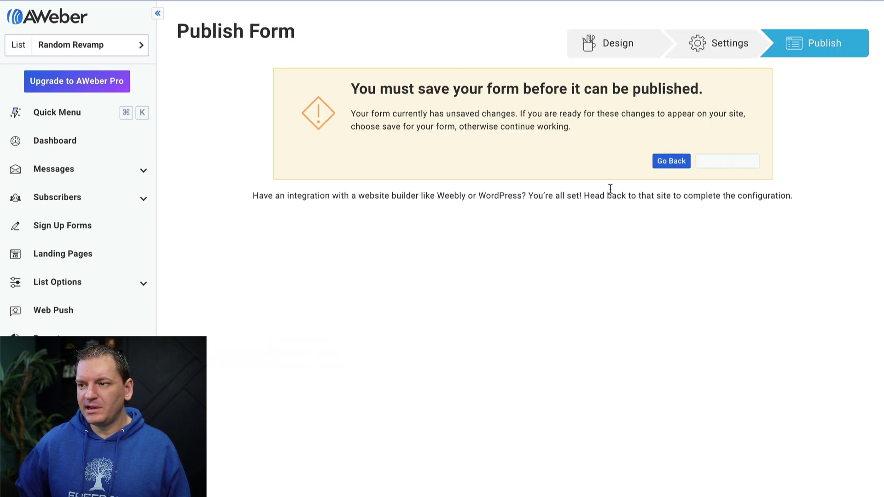
pyautogui.click(673, 160)
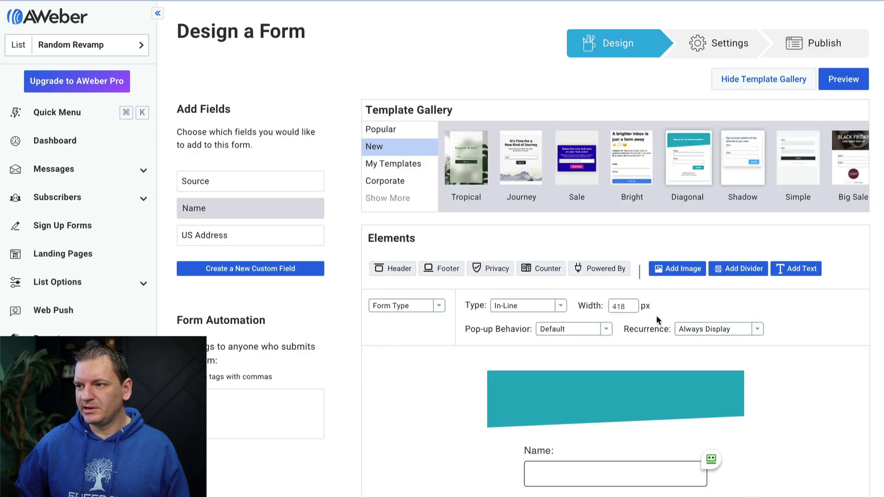
pyautogui.scroll(-4, 503, 381)
pyautogui.scroll(-1, 509, 400)
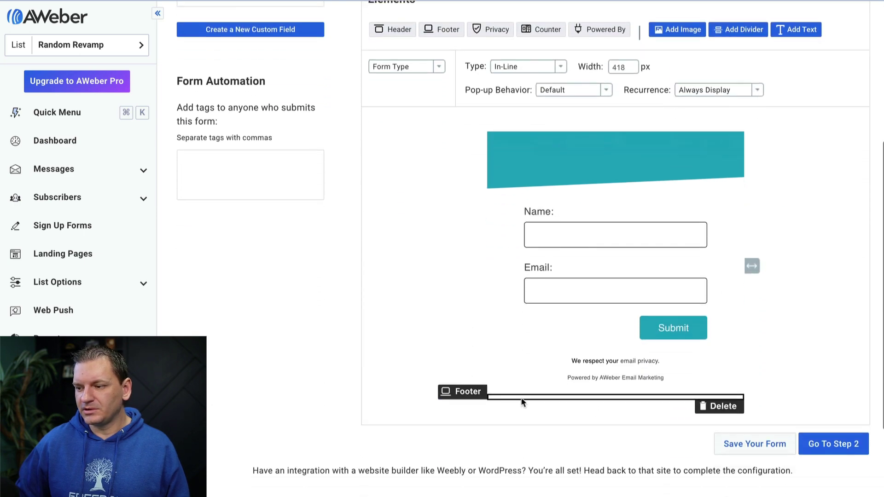
pyautogui.click(738, 441)
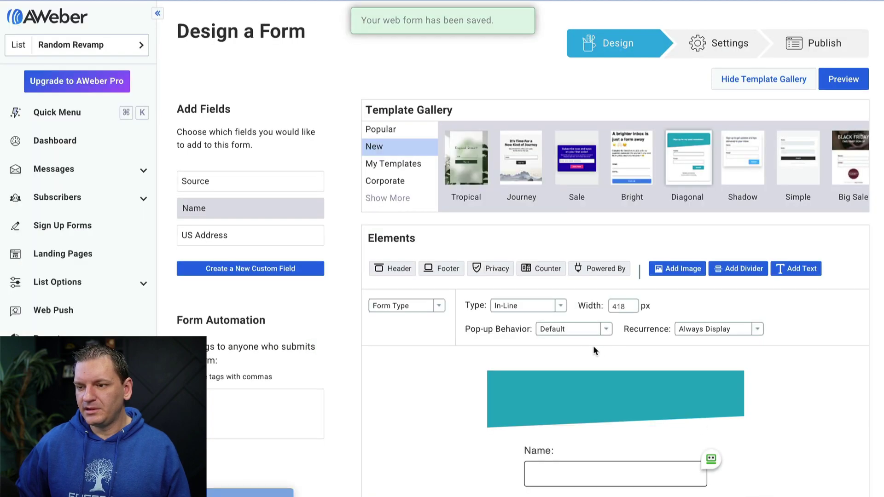
# - Choose 'I Will Install My Form' and copy the entire Raw HTML embed code
pyautogui.scroll(-5, 695, 350)
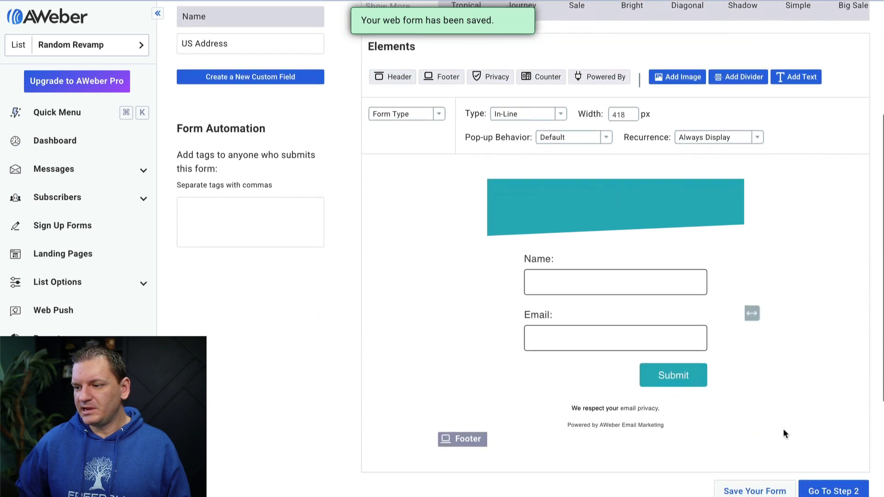
pyautogui.click(818, 422)
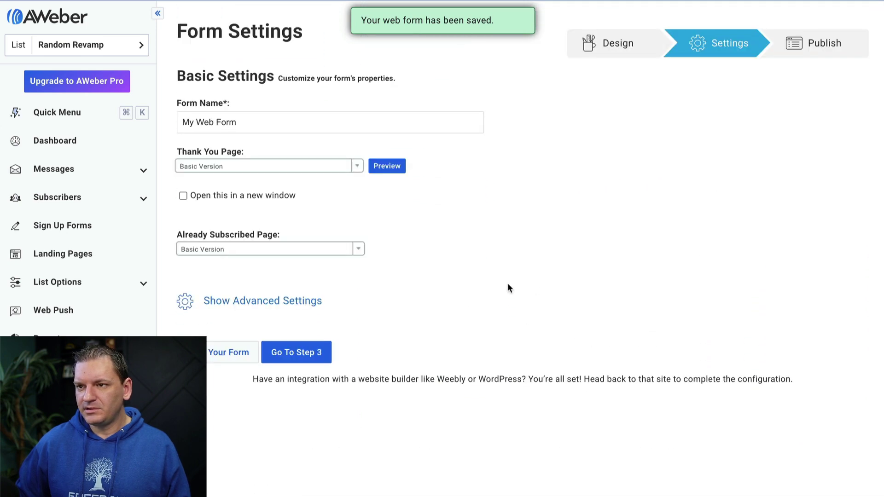
pyautogui.click(312, 354)
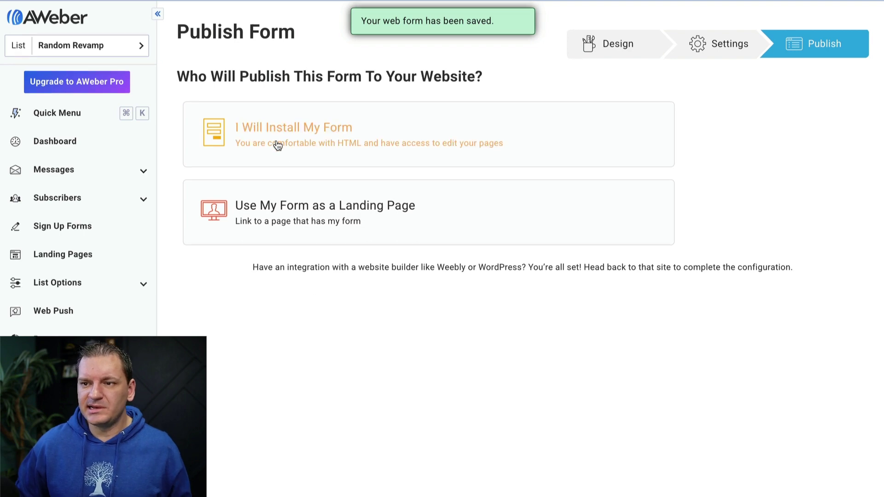
pyautogui.click(310, 134)
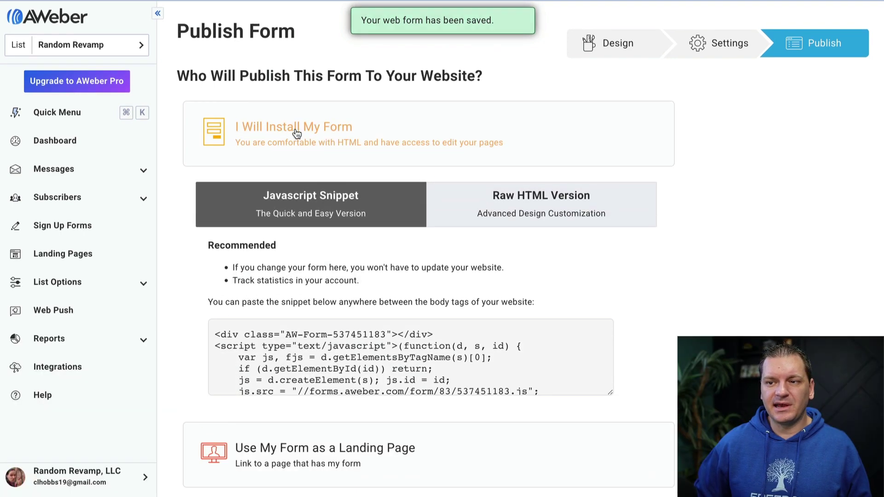
pyautogui.click(530, 203)
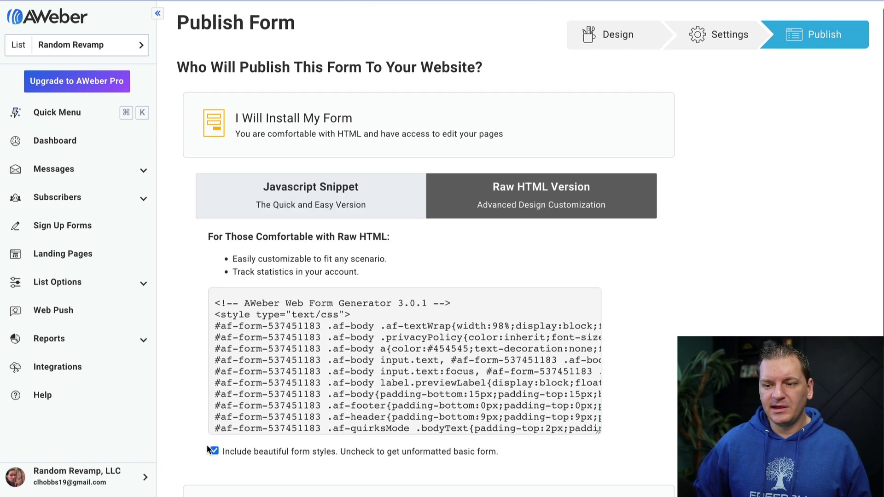
pyautogui.scroll(-1, 207, 446)
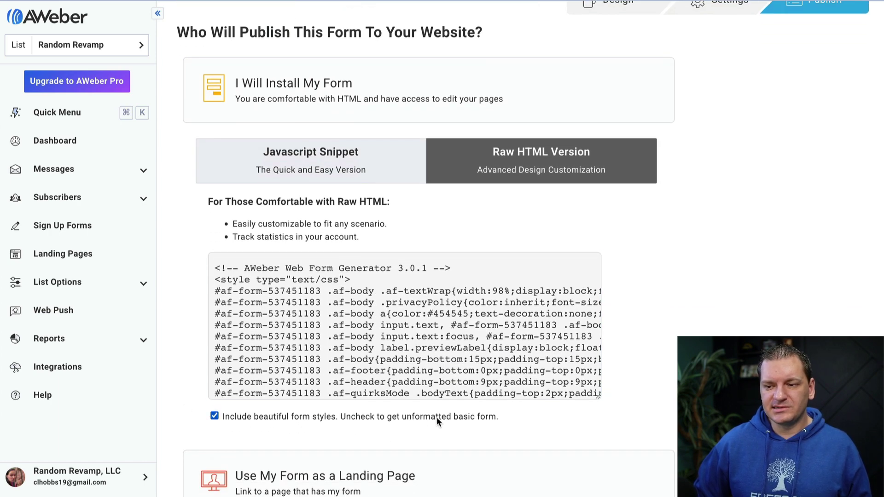
pyautogui.moveTo(215, 268); pyautogui.dragTo(460, 337)
pyautogui.press('super+a')
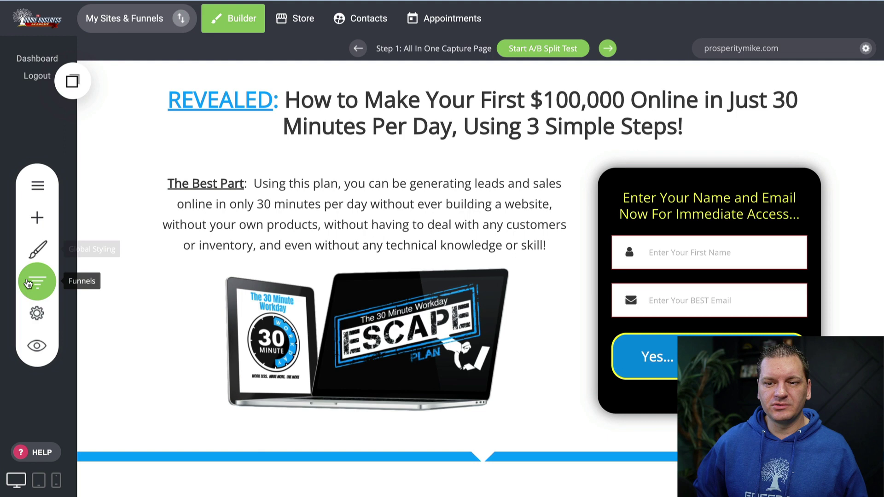
# - Paste the AWeber code into a Code widget, delete the old opt-in form, and save
pyautogui.click(37, 217)
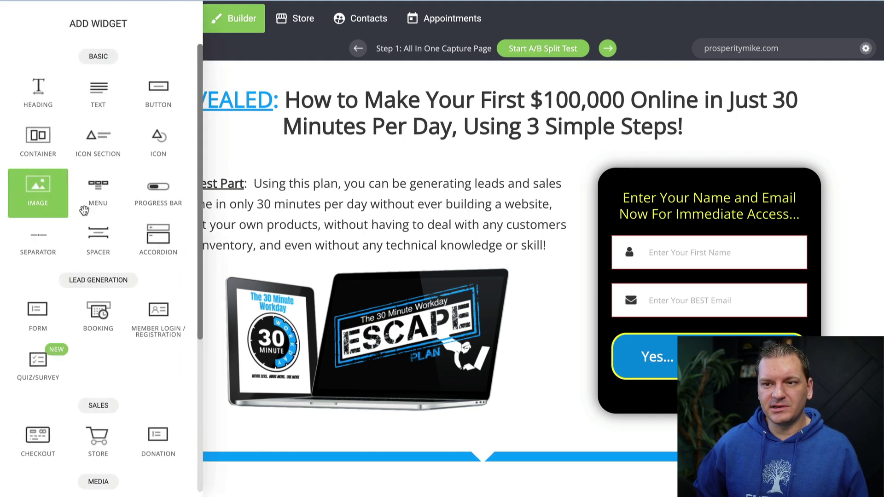
pyautogui.scroll(-5, 92, 321)
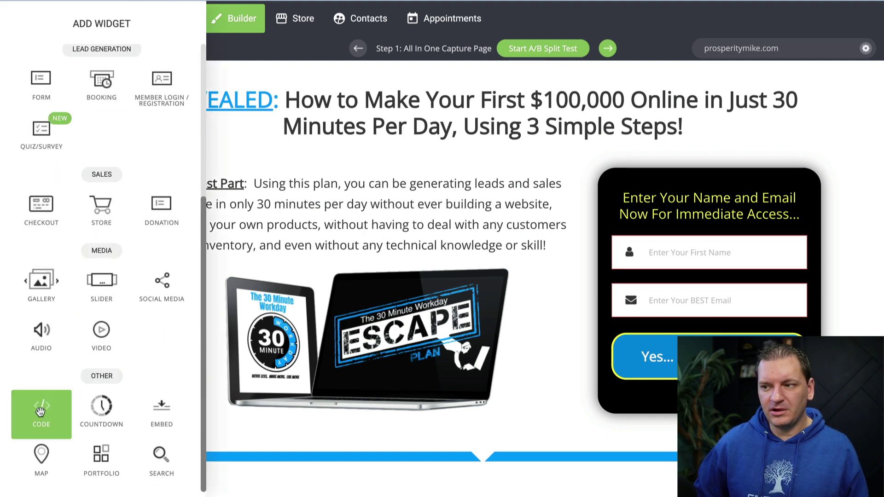
pyautogui.moveTo(40, 413); pyautogui.dragTo(686, 253)
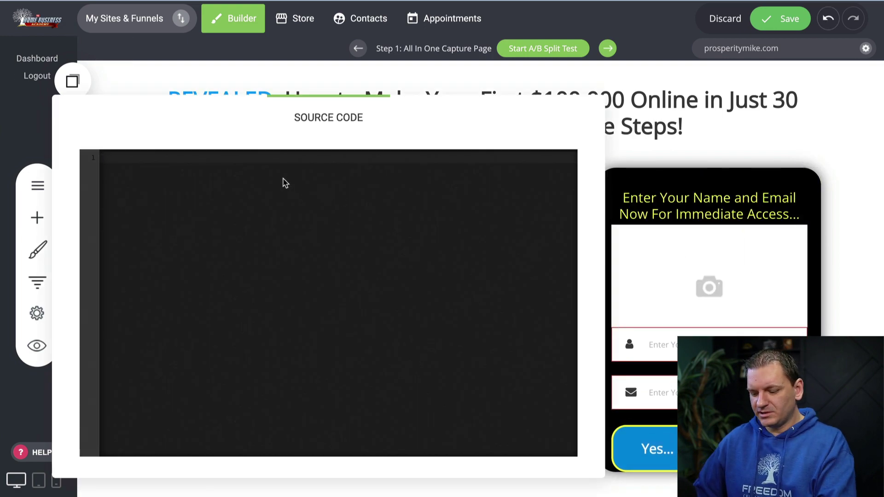
pyautogui.hotkey('ctrl', 'v')
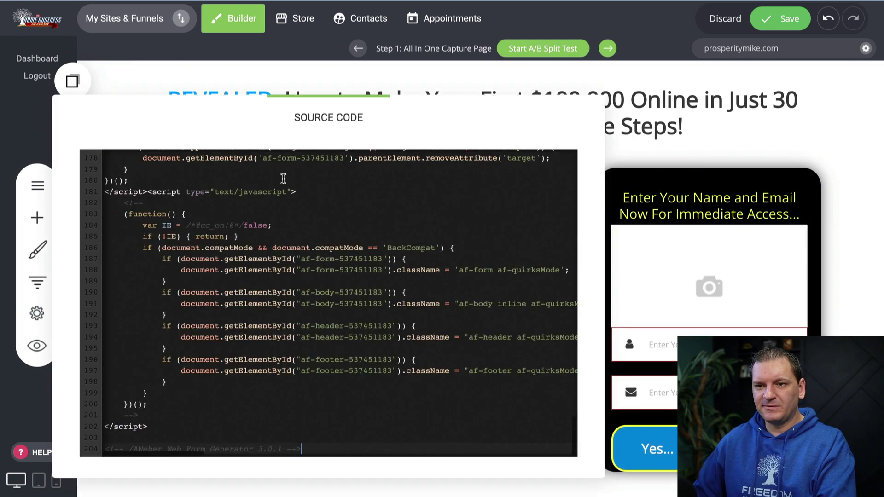
pyautogui.click(740, 285)
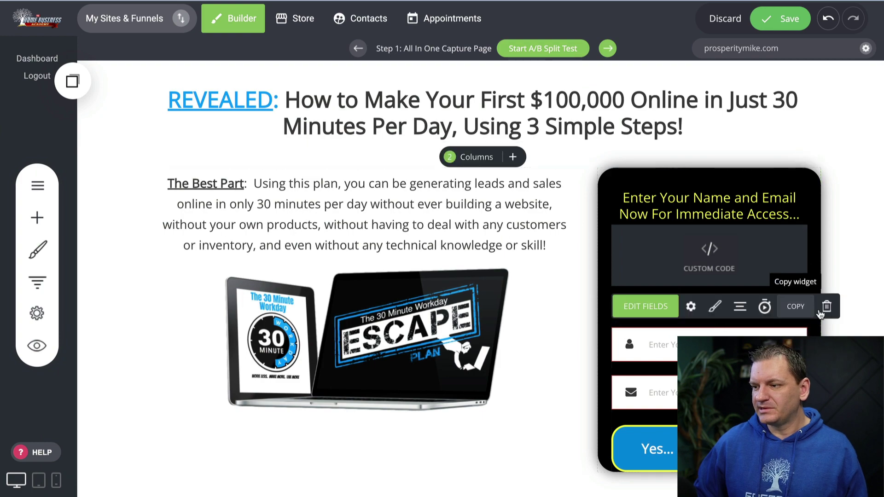
pyautogui.click(826, 307)
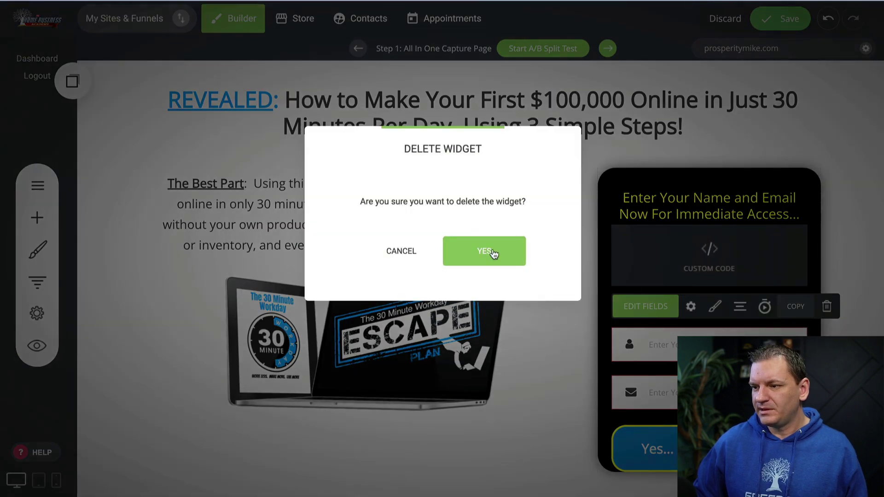
pyautogui.click(494, 254)
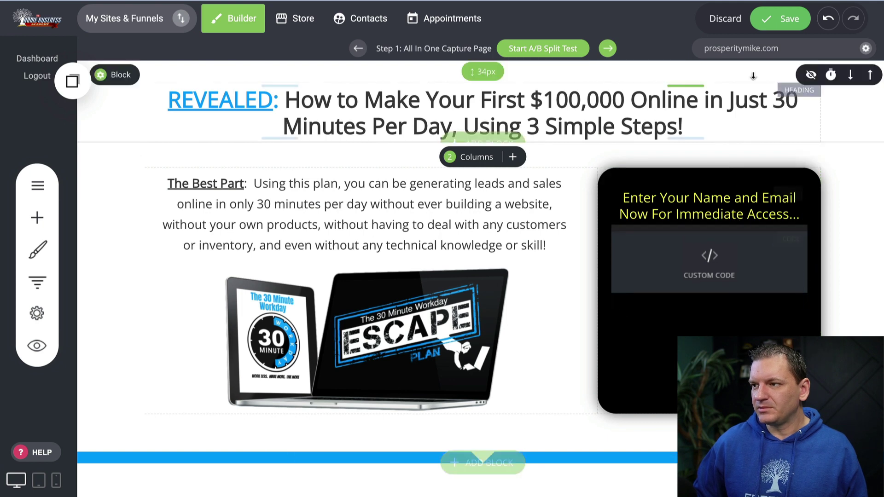
pyautogui.click(771, 22)
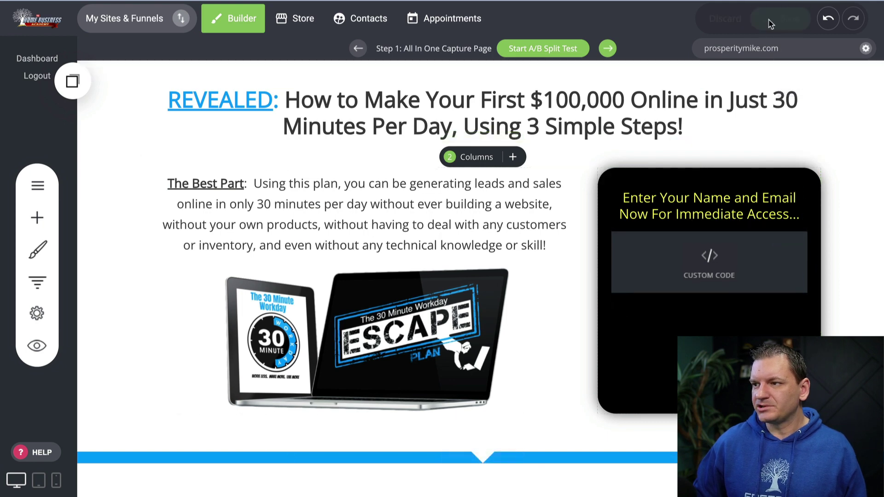
pyautogui.click(725, 48)
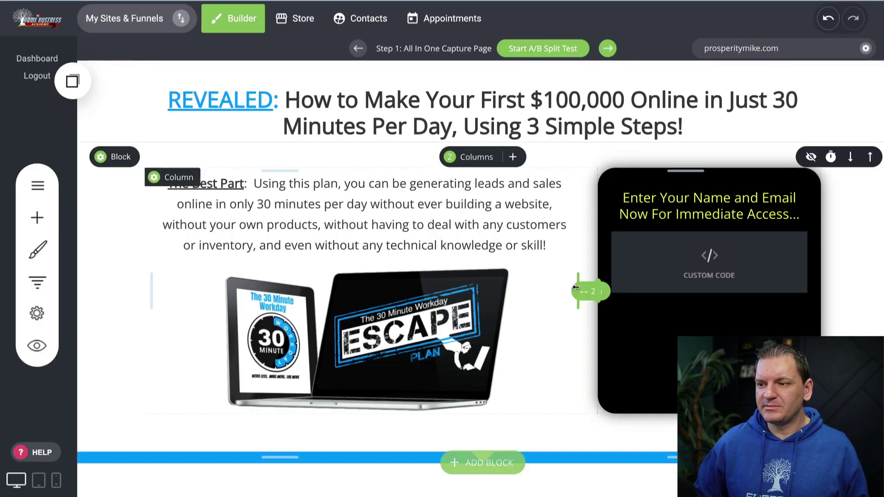
# - Add a Spacer below the Custom Code block, save, and view the live page
pyautogui.click(35, 217)
pyautogui.moveTo(102, 236); pyautogui.dragTo(721, 311)
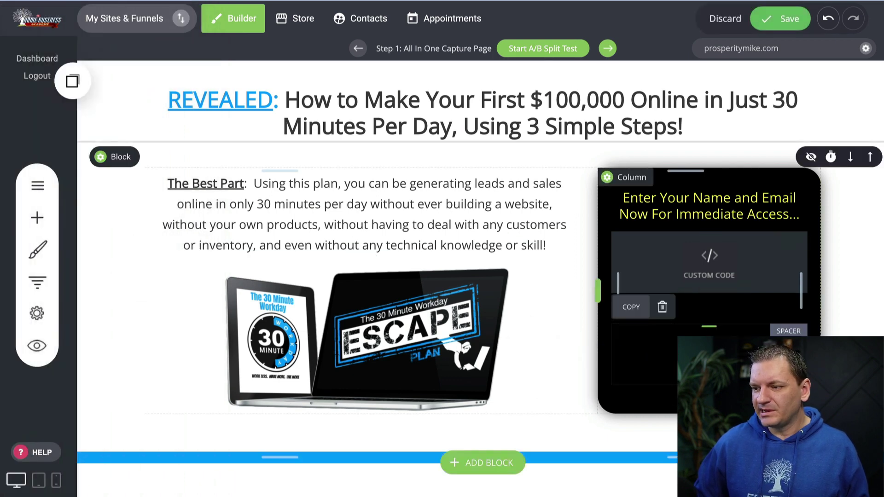
pyautogui.click(782, 19)
pyautogui.click(720, 48)
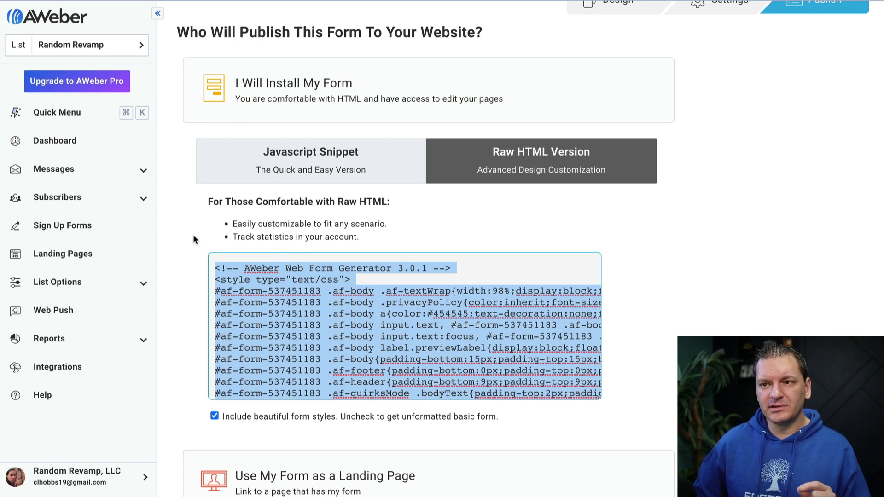
# - Set the form's Thank You Page to Custom Page and show the Ad Tracking advanced settings
pyautogui.scroll(-2, 257, 168)
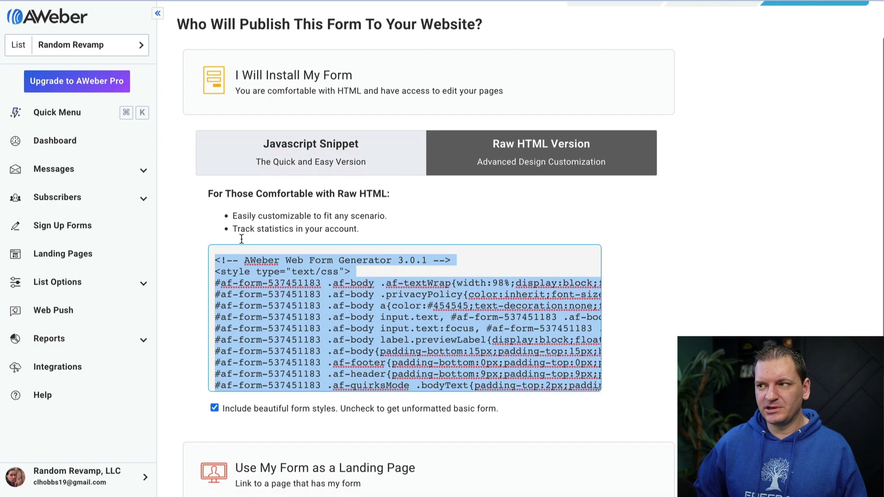
pyautogui.scroll(4, 276, 138)
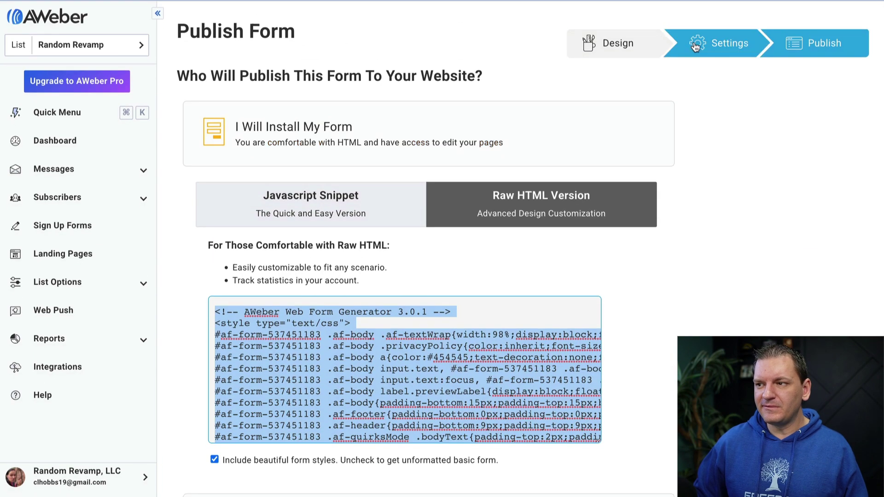
pyautogui.click(718, 42)
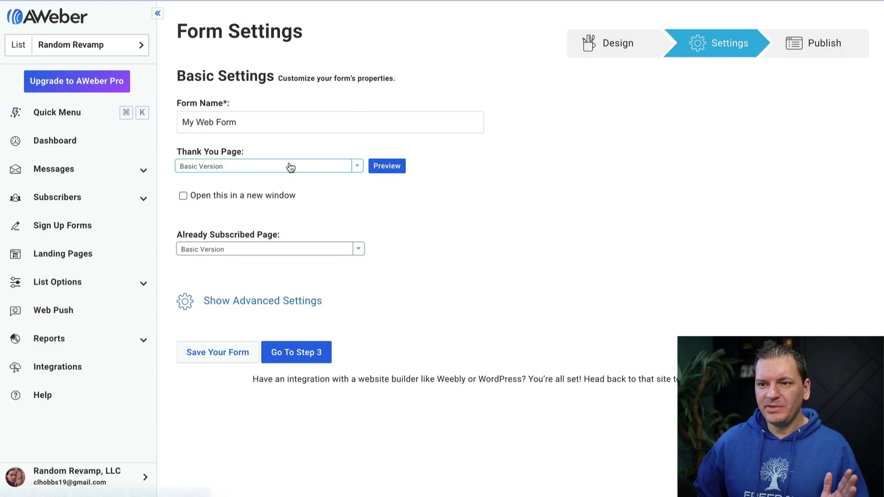
pyautogui.click(332, 167)
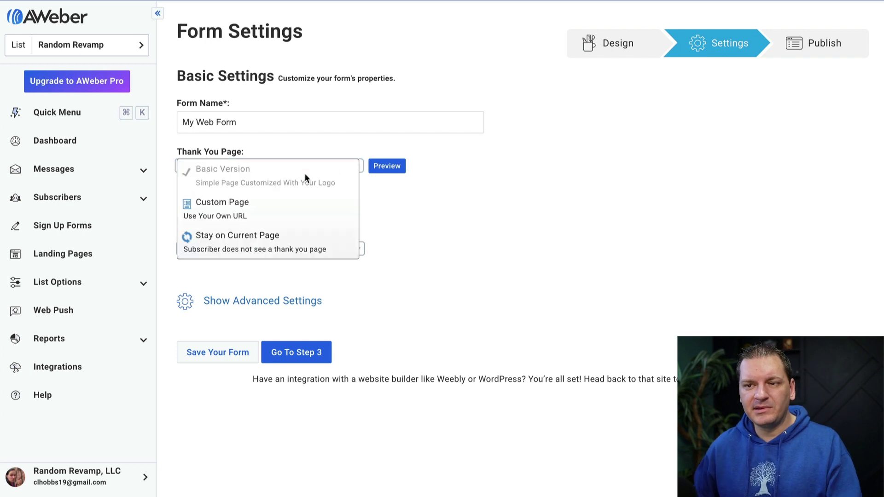
pyautogui.click(237, 214)
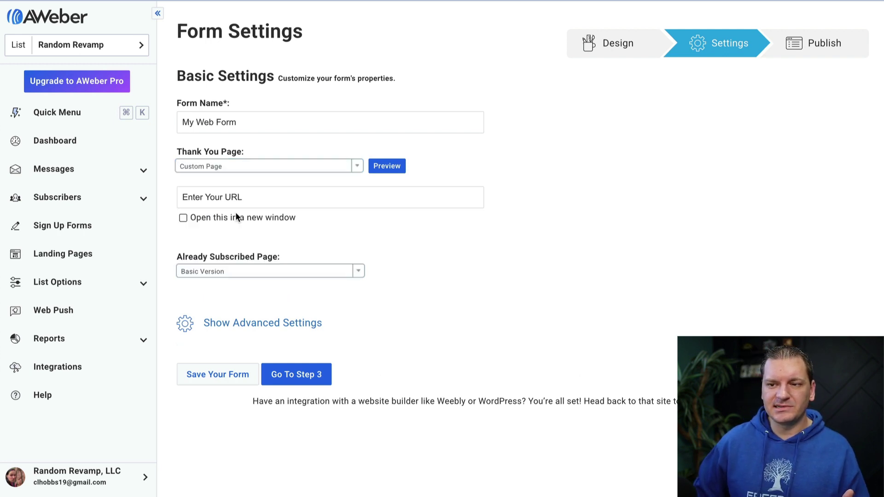
pyautogui.click(313, 195)
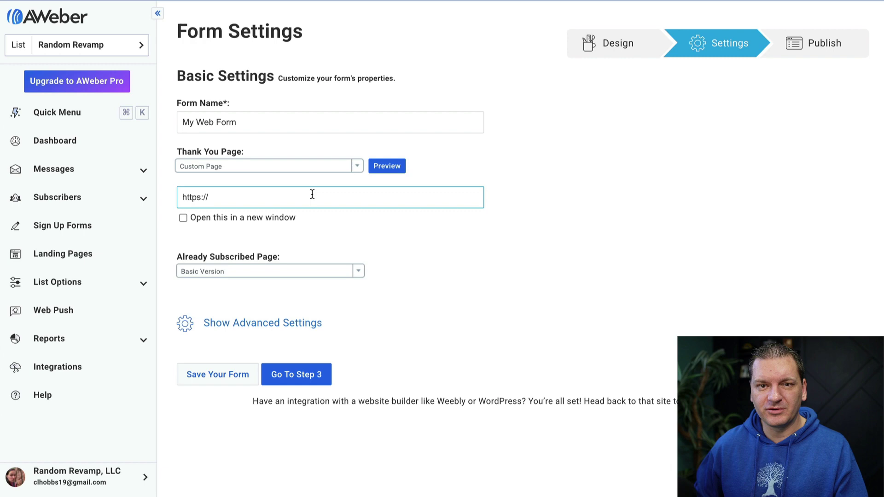
pyautogui.click(276, 323)
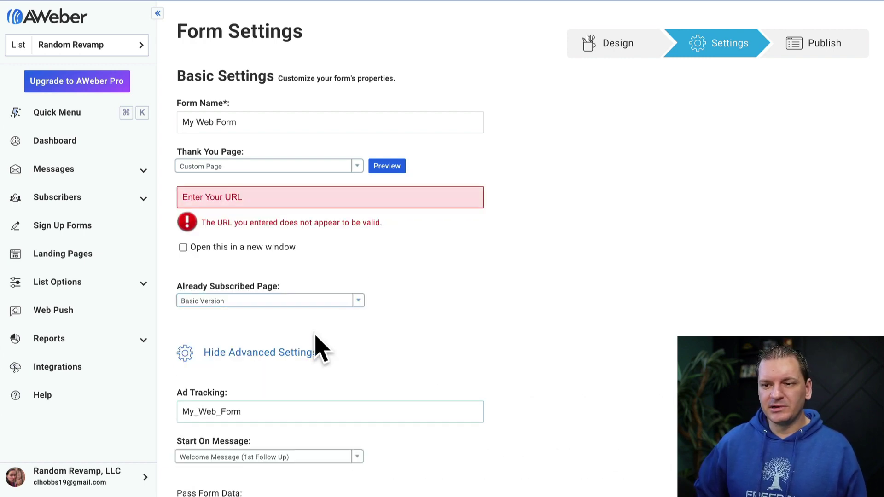
pyautogui.scroll(-5, 256, 379)
pyautogui.scroll(5, 309, 270)
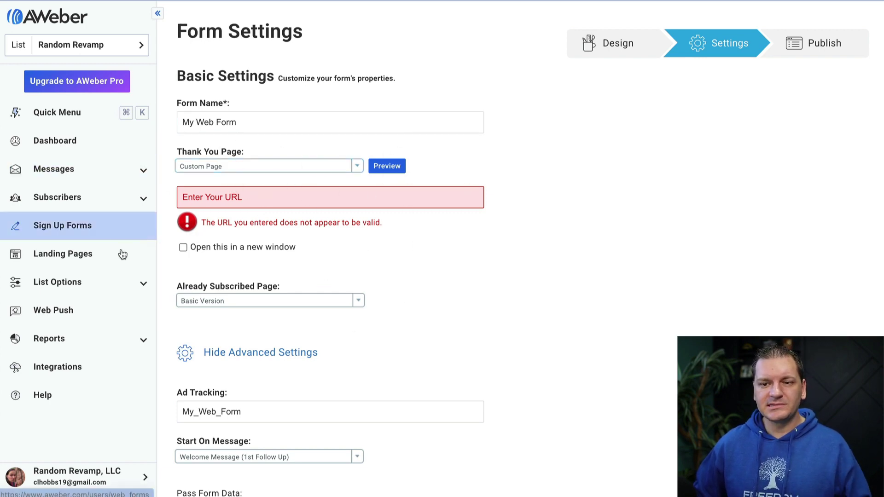
# - Open the Email Template Manager under Messages to see the Smart Designer and custom design options
pyautogui.click(87, 275)
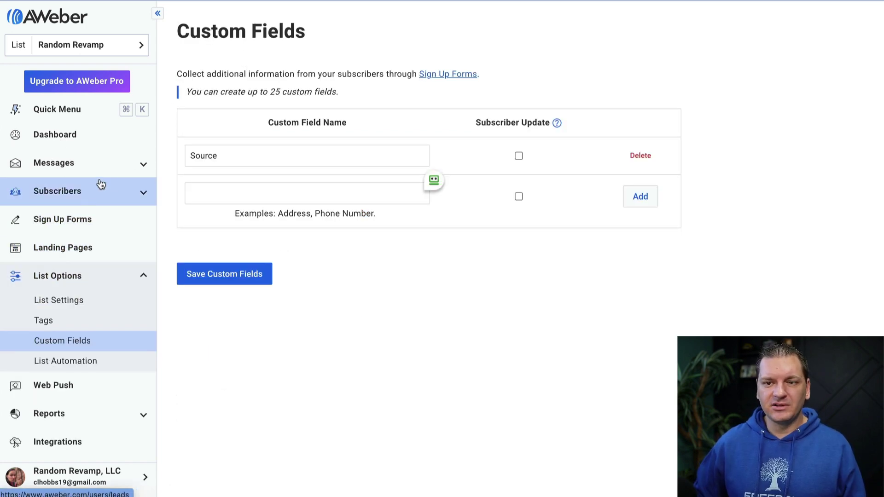
pyautogui.click(138, 164)
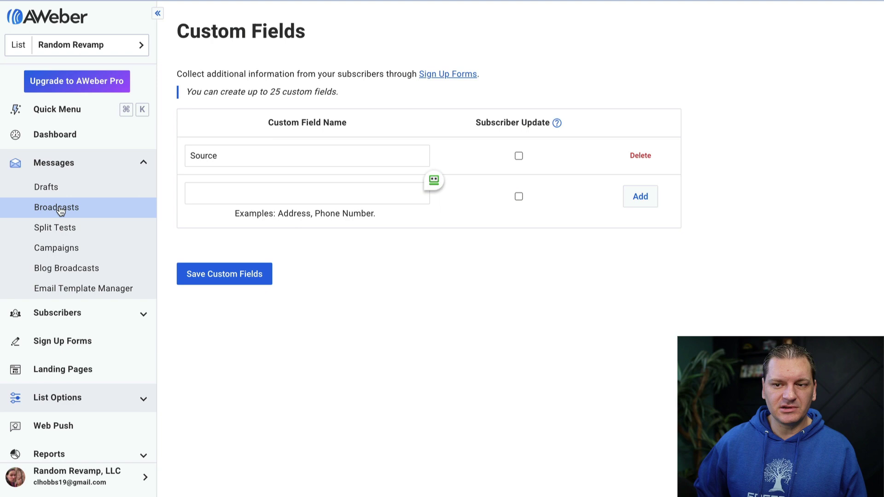
pyautogui.click(63, 287)
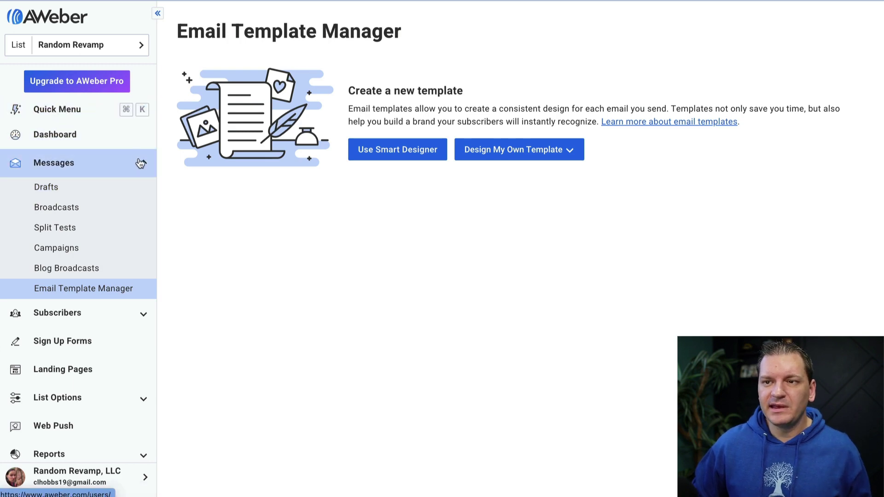
pyautogui.scroll(-2, 98, 237)
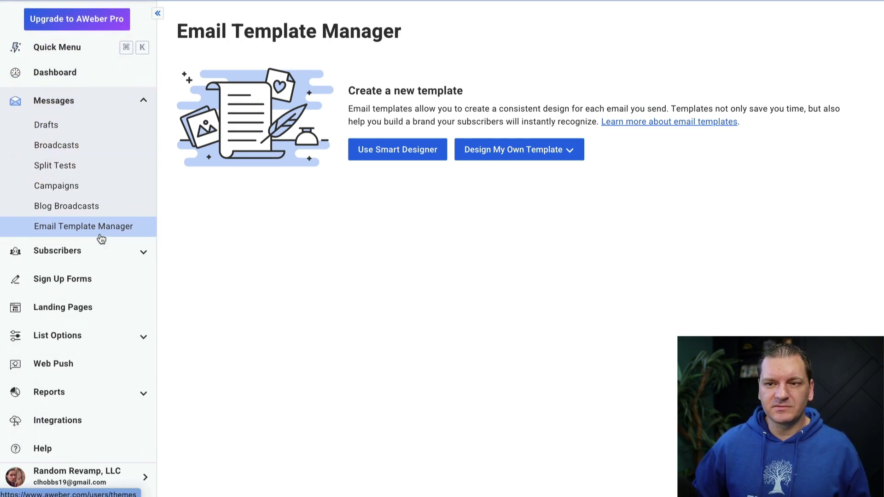
pyautogui.scroll(2, 100, 235)
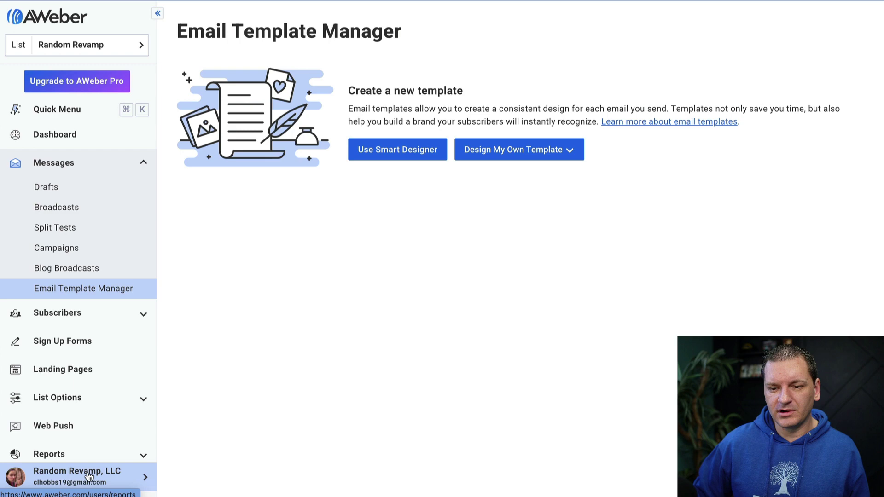
# - Open My Account from the sidebar account menu and focus the empty Customer Referral ID field
pyautogui.click(128, 477)
pyautogui.click(192, 411)
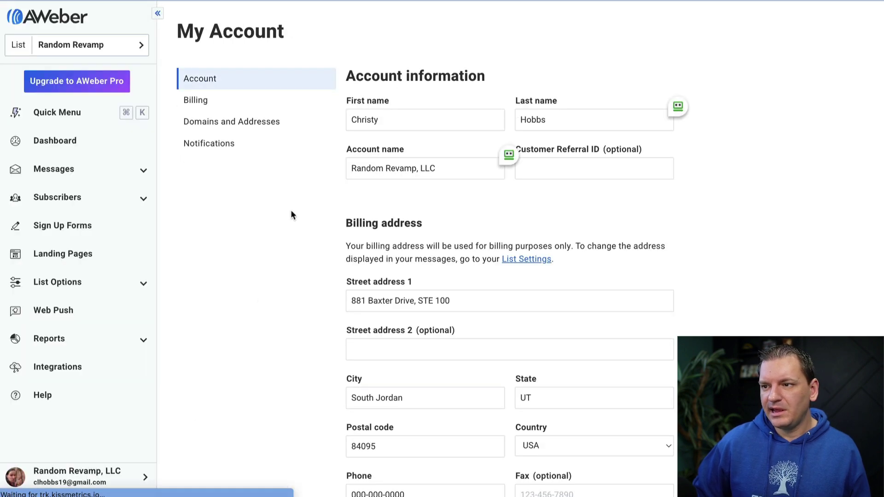
pyautogui.click(539, 173)
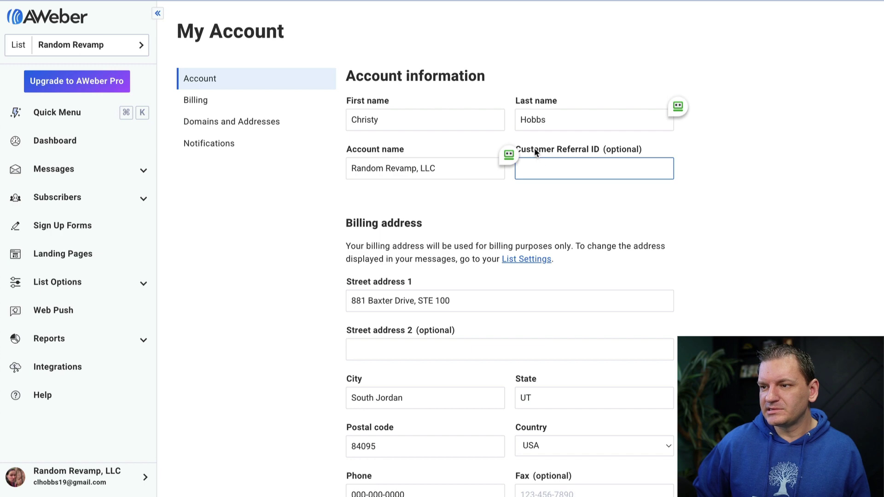
pyautogui.moveTo(534, 147); pyautogui.dragTo(622, 153)
pyautogui.click(589, 162)
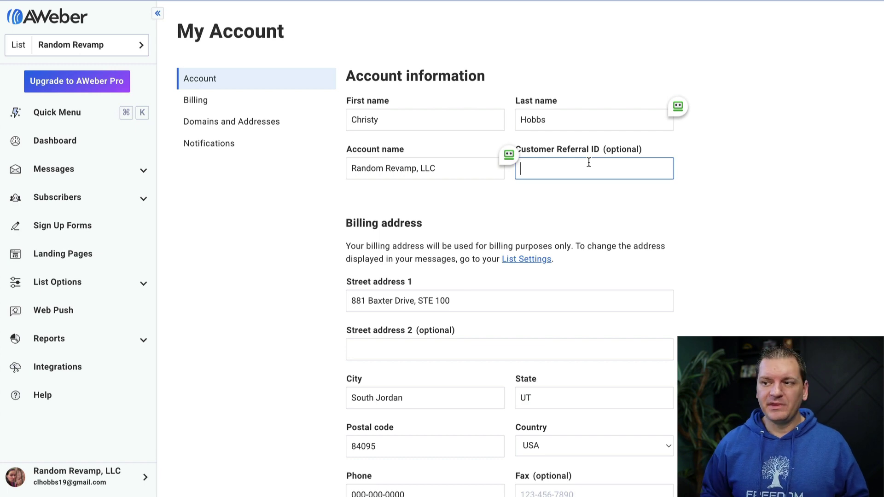
pyautogui.click(509, 154)
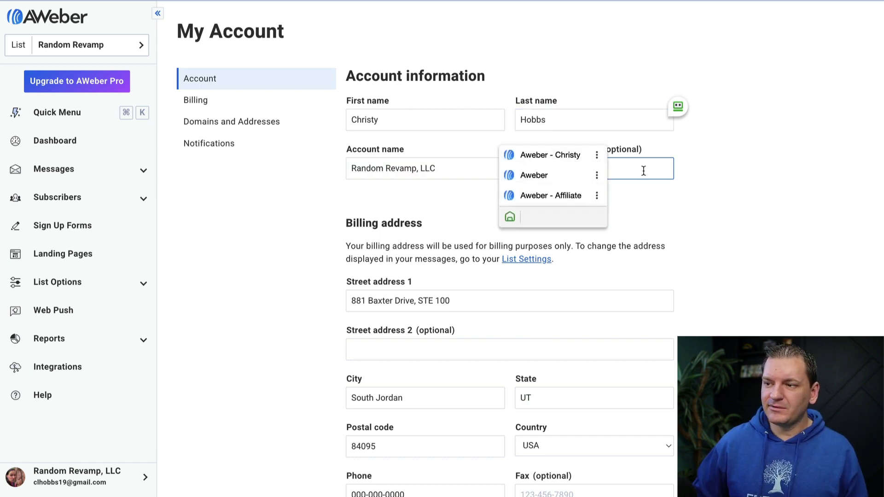
pyautogui.press('Escape')
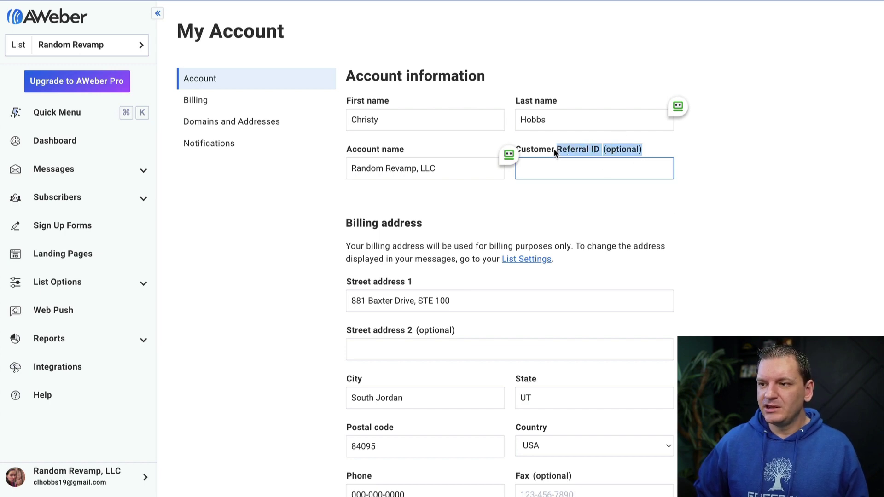
pyautogui.click(547, 162)
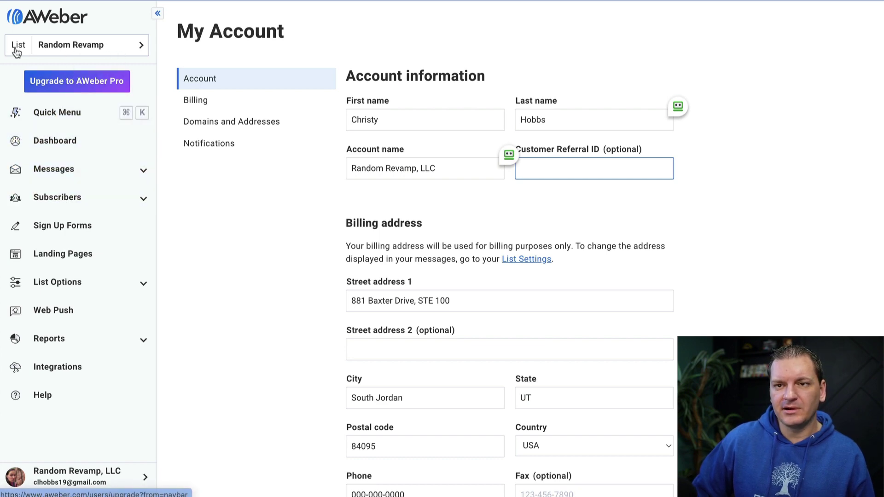
# - Try Create New List, see the Upgrade to PRO page, and go back to the dashboard
pyautogui.click(140, 50)
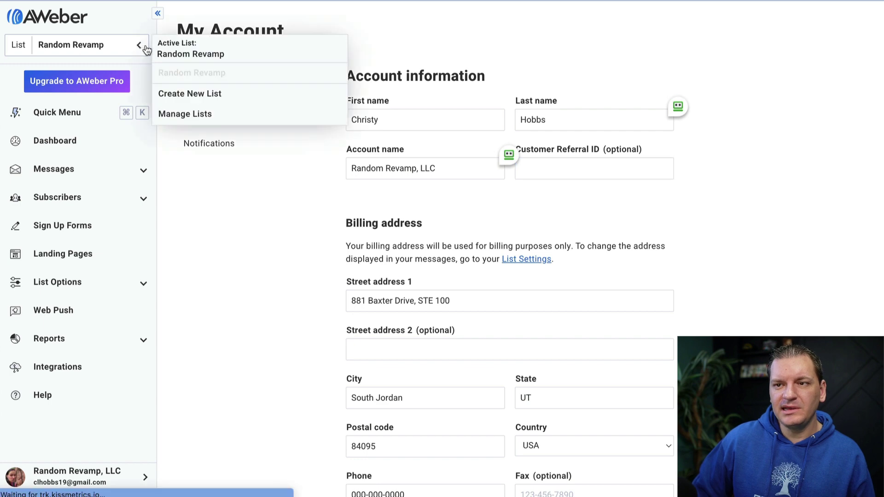
pyautogui.click(183, 88)
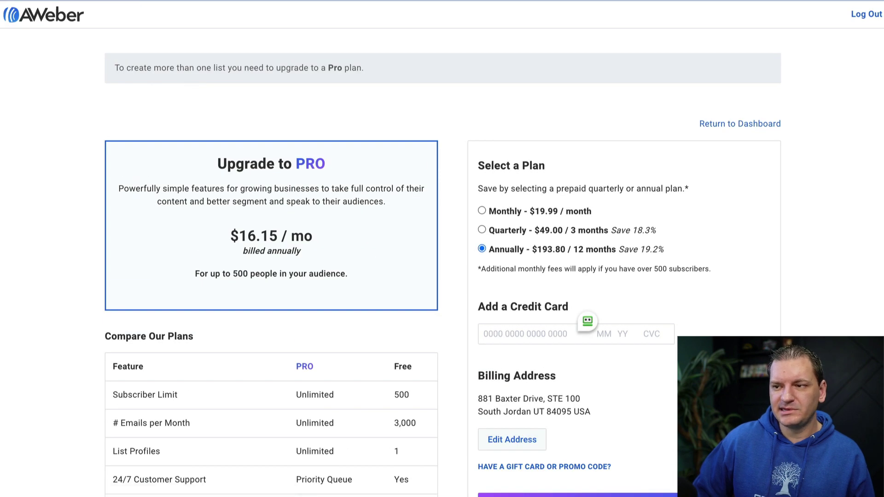
pyautogui.scroll(-4, 474, 291)
pyautogui.scroll(4, 463, 296)
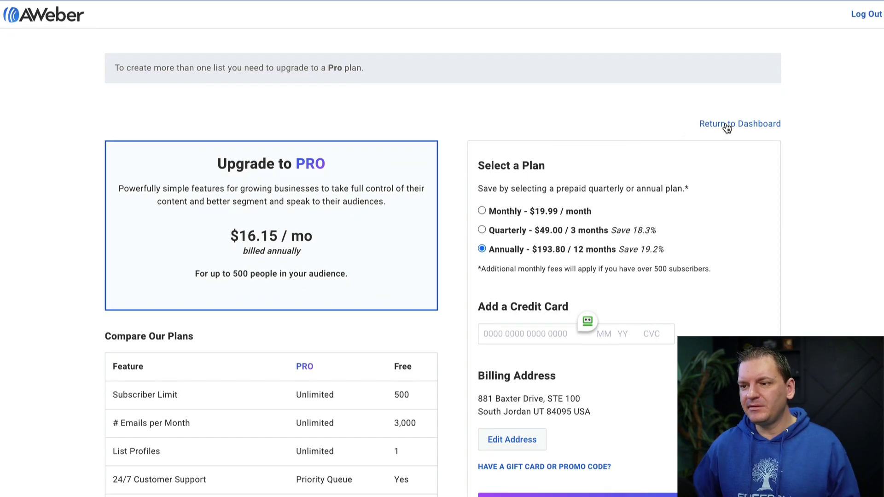
pyautogui.click(54, 17)
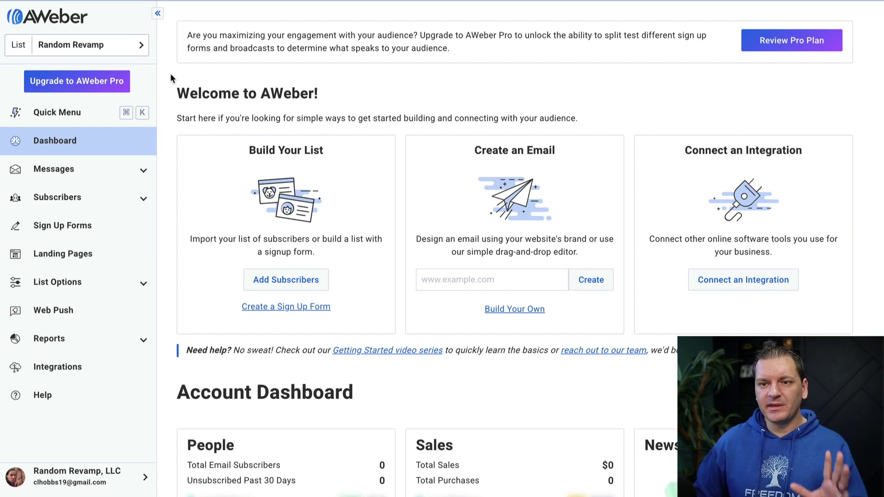
# - Open the Test 1 campaign from Campaigns and inspect its Tag Applied trigger for test1
pyautogui.click(144, 170)
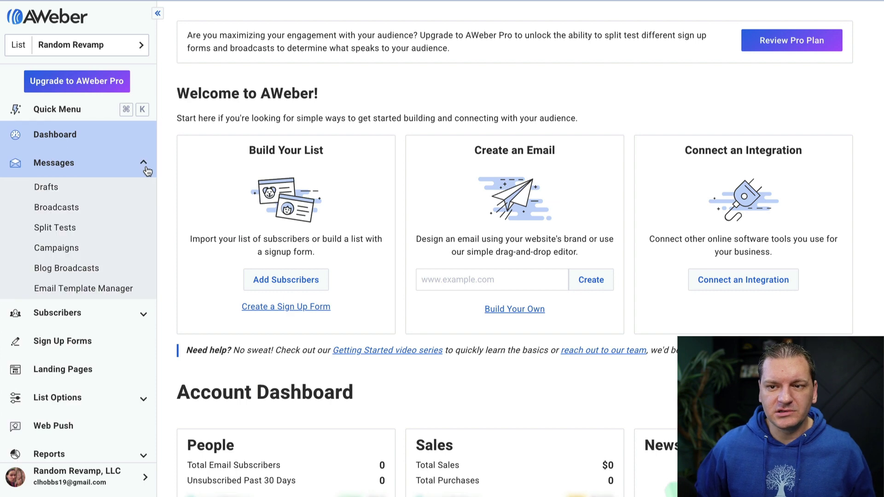
pyautogui.click(64, 252)
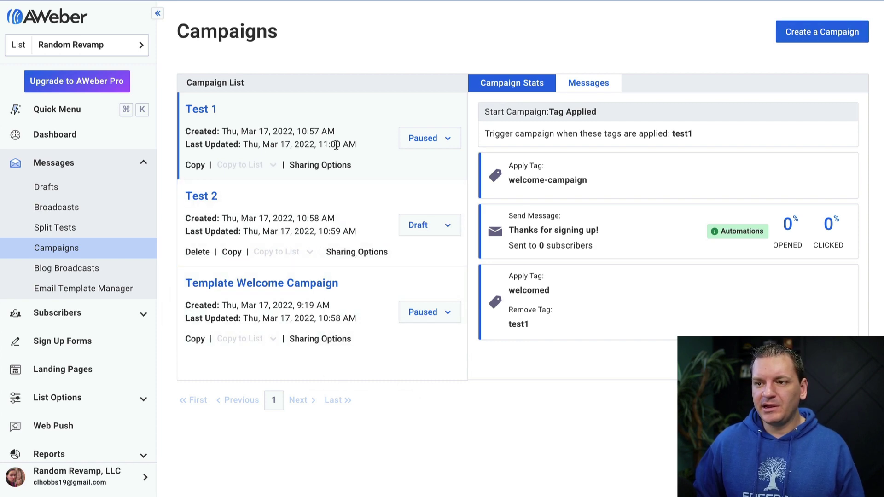
pyautogui.click(202, 113)
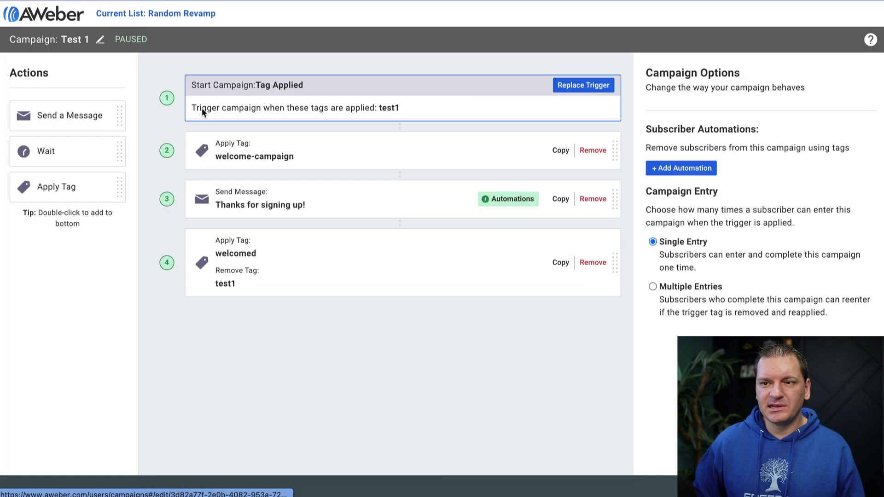
pyautogui.click(580, 92)
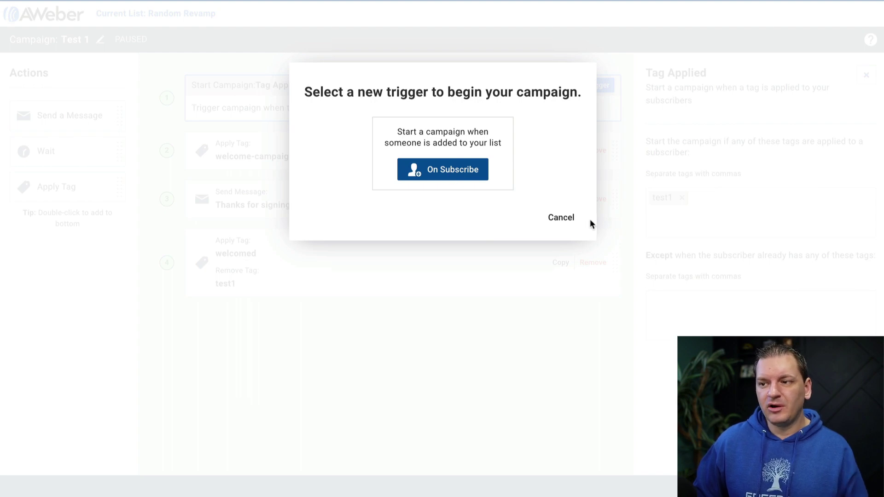
pyautogui.click(560, 218)
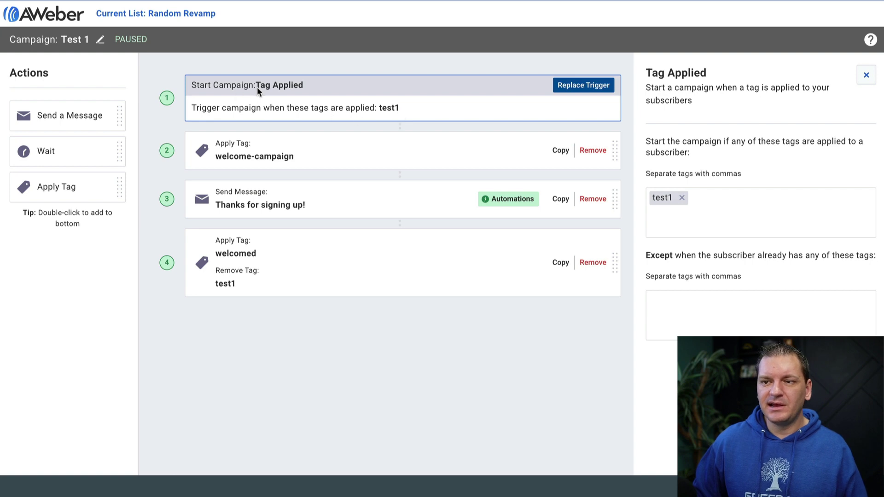
pyautogui.moveTo(302, 86); pyautogui.dragTo(261, 87)
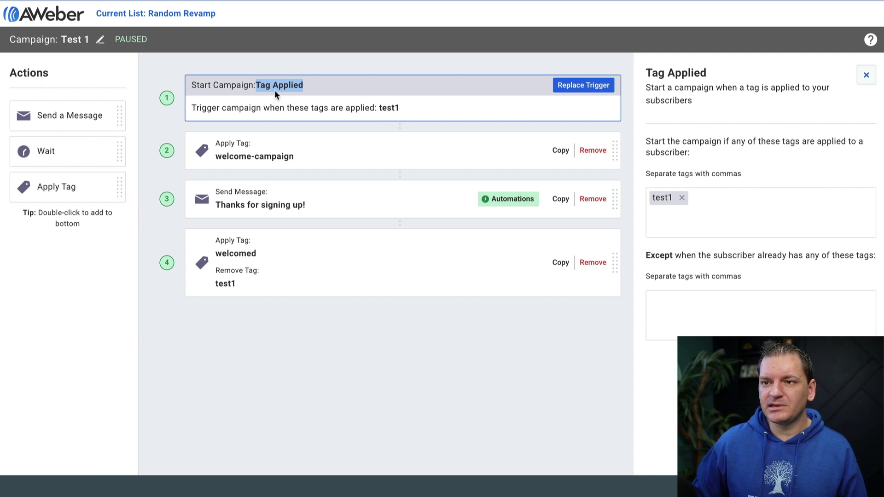
pyautogui.click(256, 86)
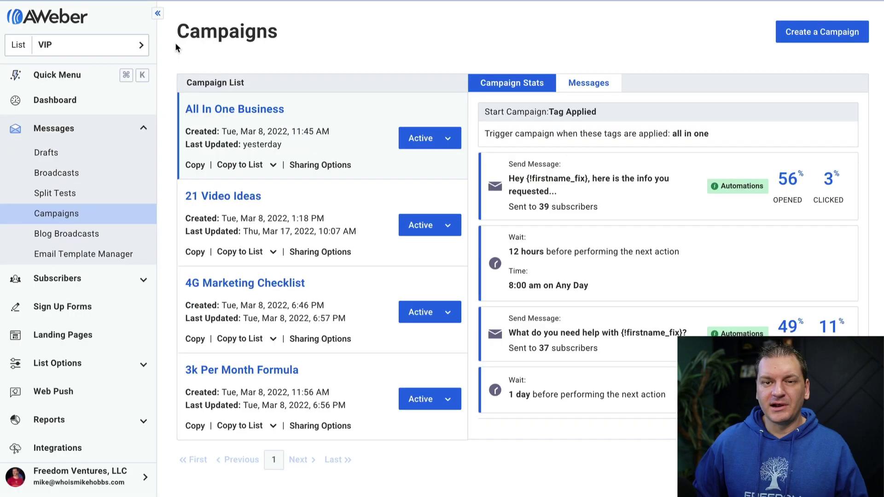
# - Check the available mailing lists, then open the 21 Video Ideas campaign
pyautogui.click(142, 46)
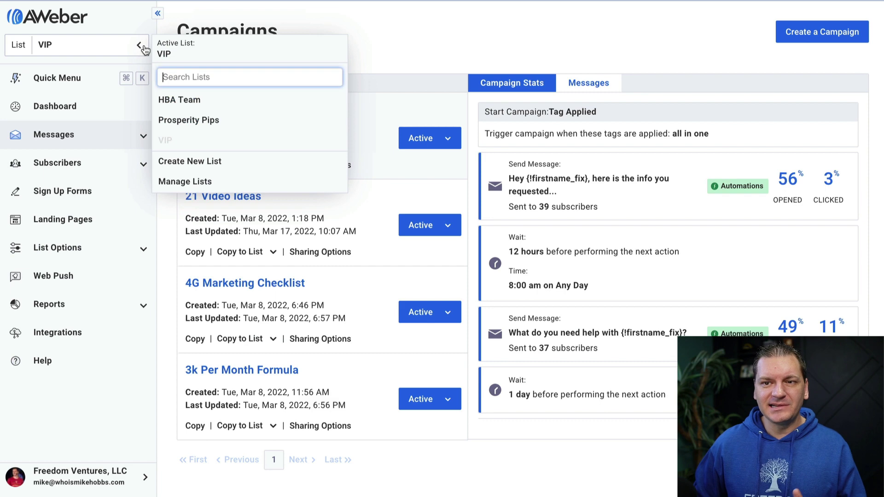
pyautogui.click(372, 40)
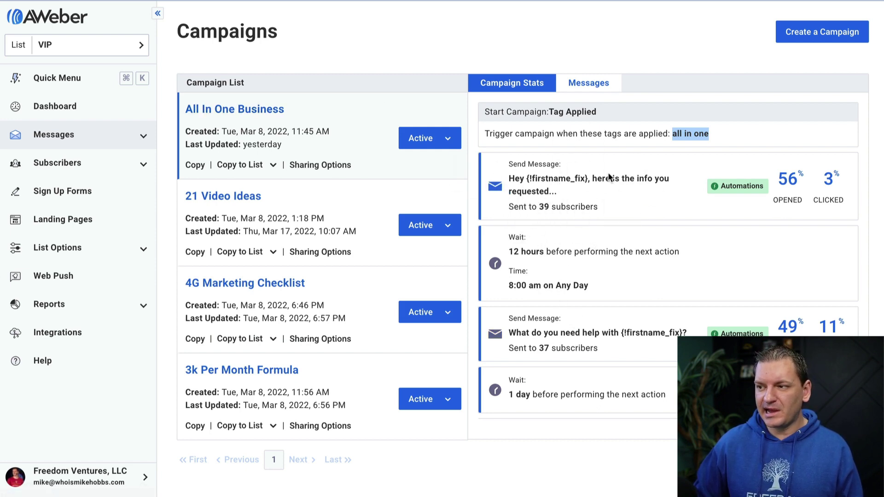
pyautogui.click(231, 197)
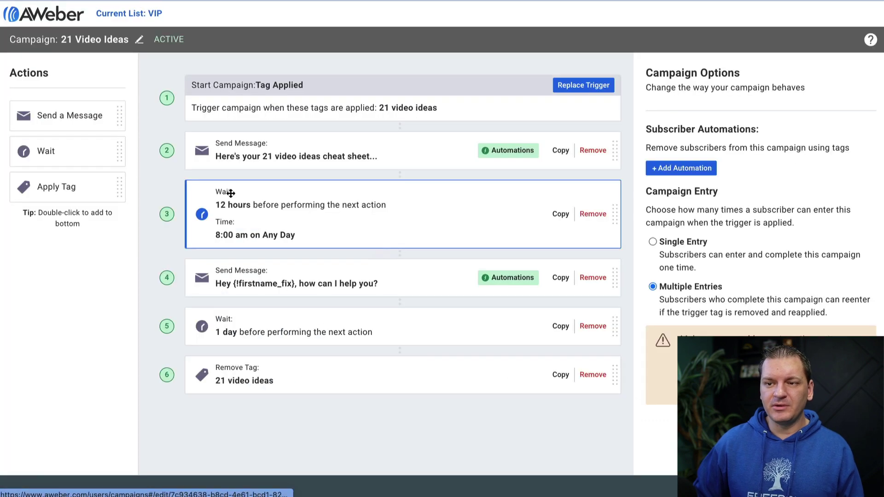
# - Highlight the '21 video ideas' trigger tag, then return to the campaigns list
pyautogui.click(378, 108)
pyautogui.moveTo(379, 108); pyautogui.dragTo(437, 109)
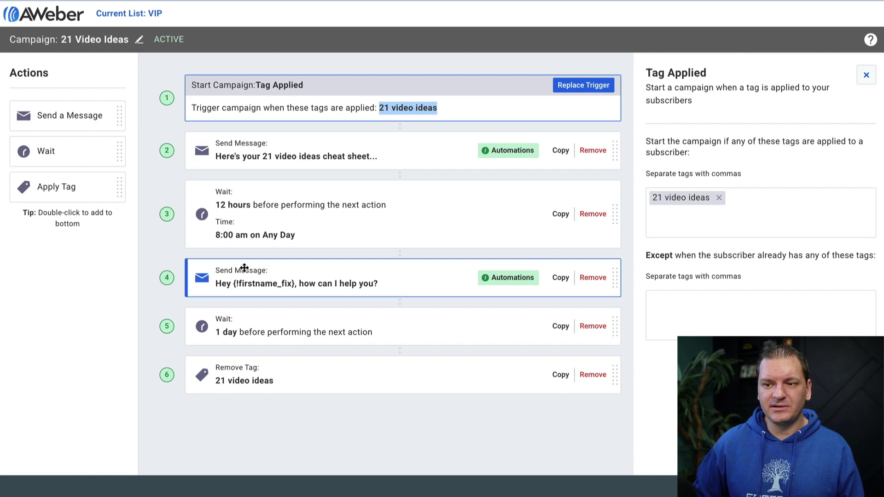
pyautogui.click(47, 19)
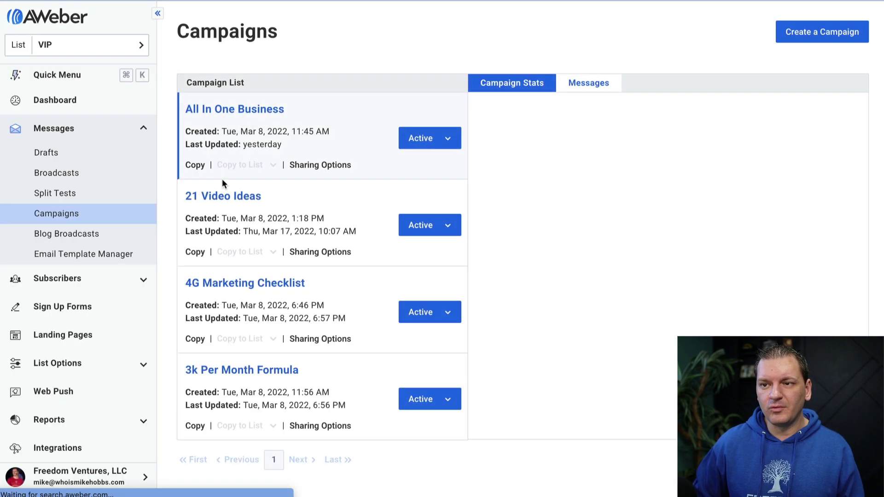